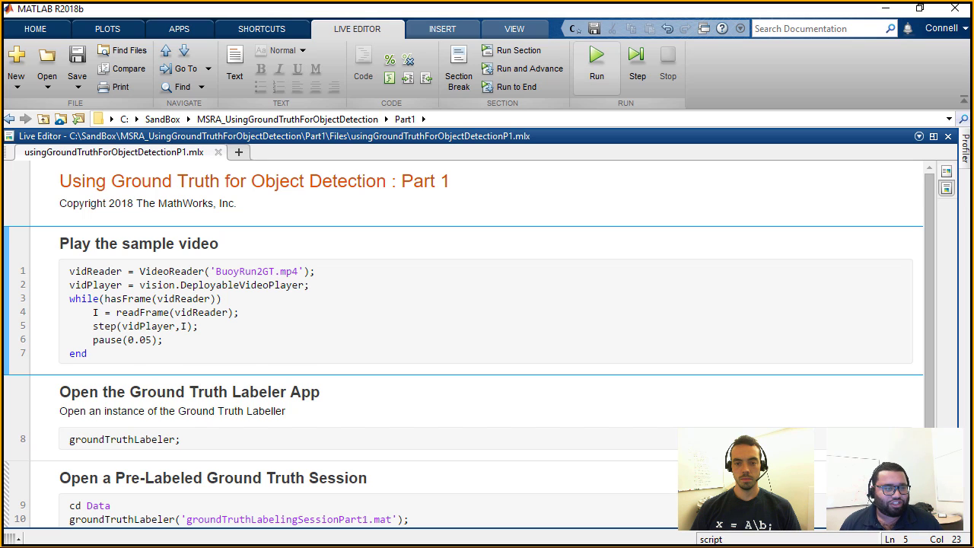
Run the live script section that plays the sample video BuoyRun2GT.mp4, and close the video player.
{"action": "left_click", "coordinate": [597, 61]}
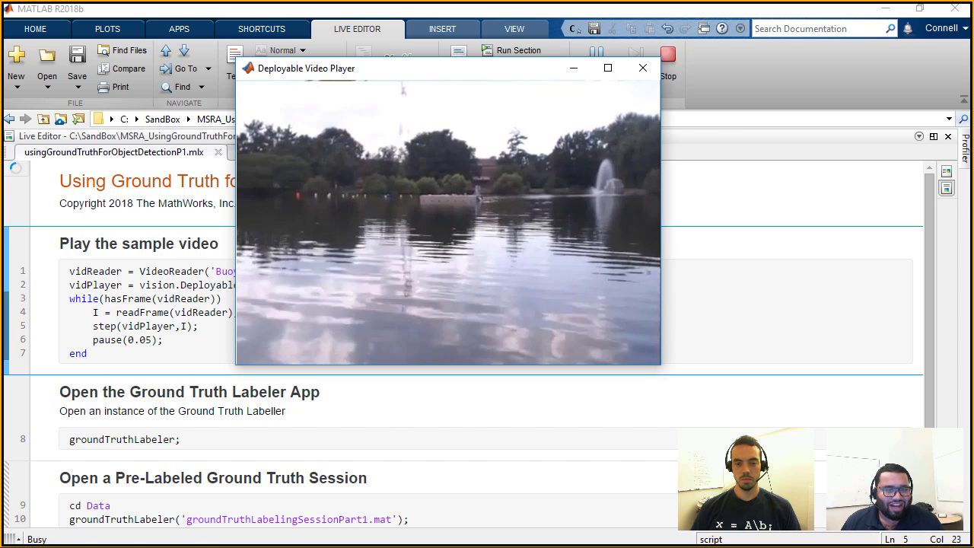
{"action": "left_click", "coordinate": [642, 68]}
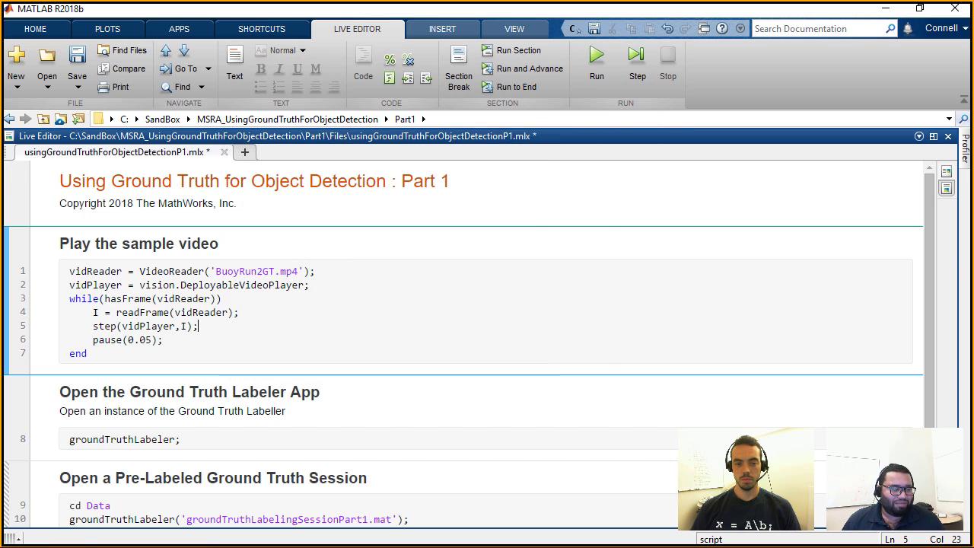
Run the groundTruthLabeler section of the live script to open the Ground Truth Labeler app.
{"action": "left_click", "coordinate": [322, 392]}
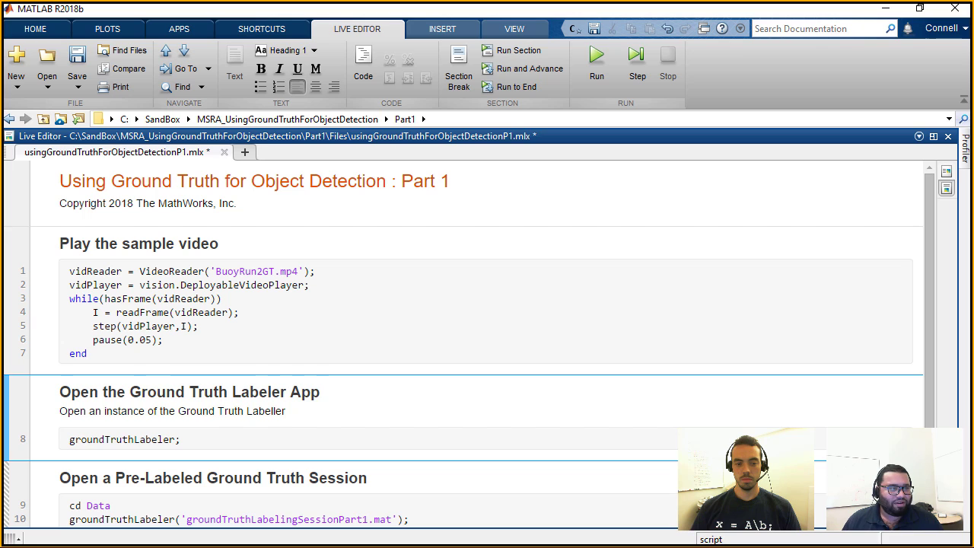
{"action": "scroll", "coordinate": [469, 344], "scroll_direction": "down", "scroll_amount": 2}
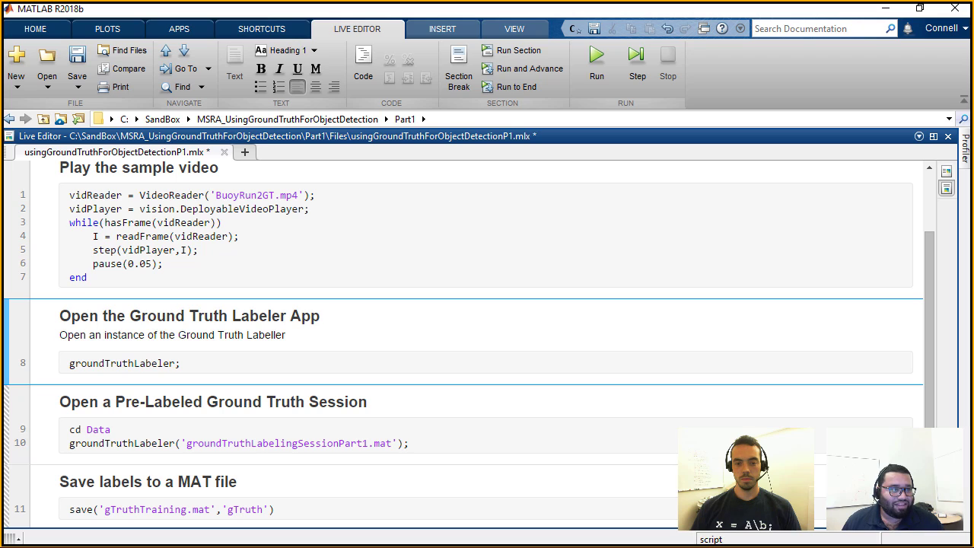
{"action": "left_click", "coordinate": [179, 28]}
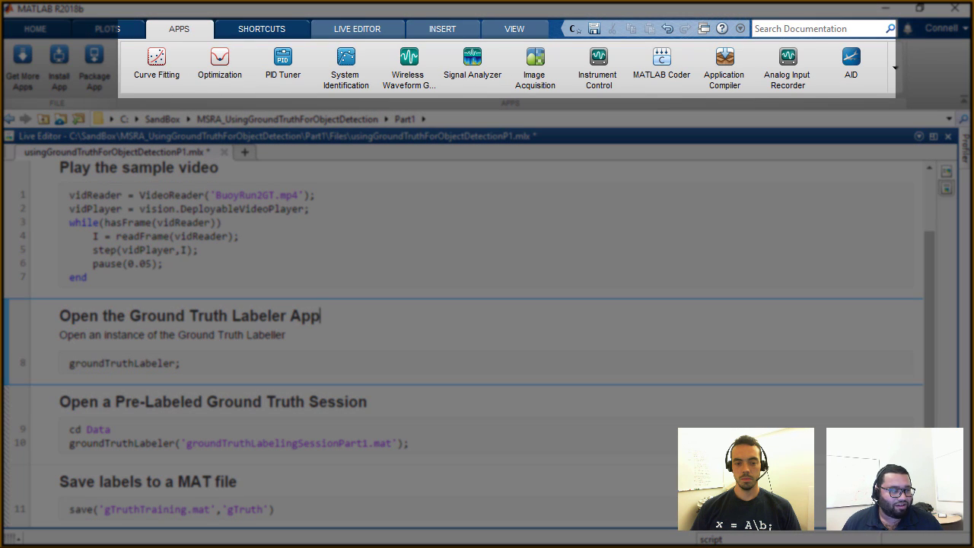
{"action": "left_click", "coordinate": [181, 363]}
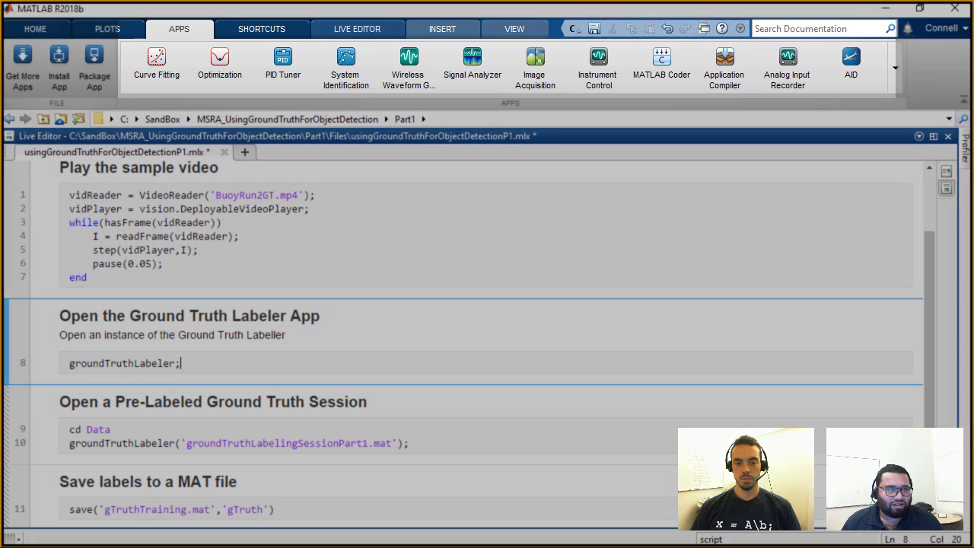
{"action": "key", "text": "ctrl+Return"}
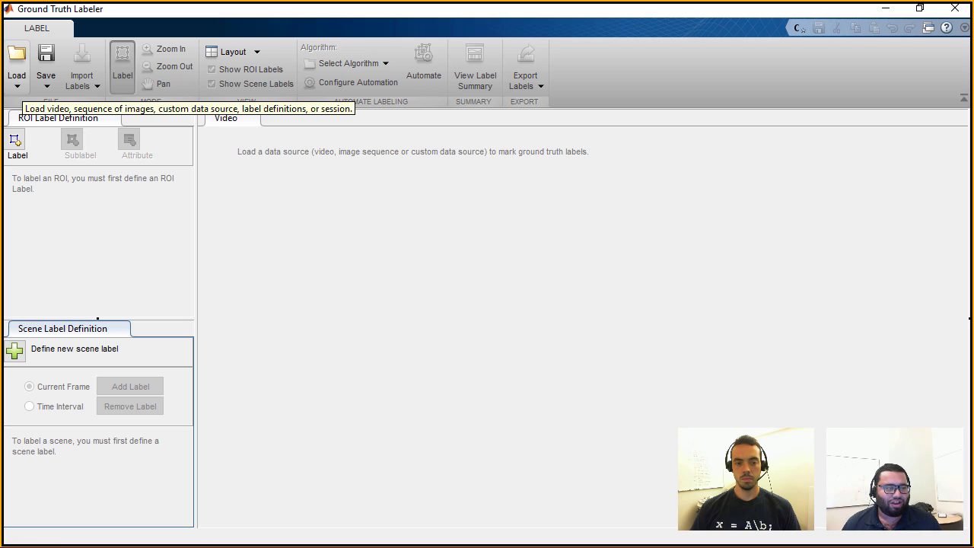
Load the video BuoyRun2GT.mp4 from the Part1 Data folder as the data source for labeling.
{"action": "left_click", "coordinate": [17, 61]}
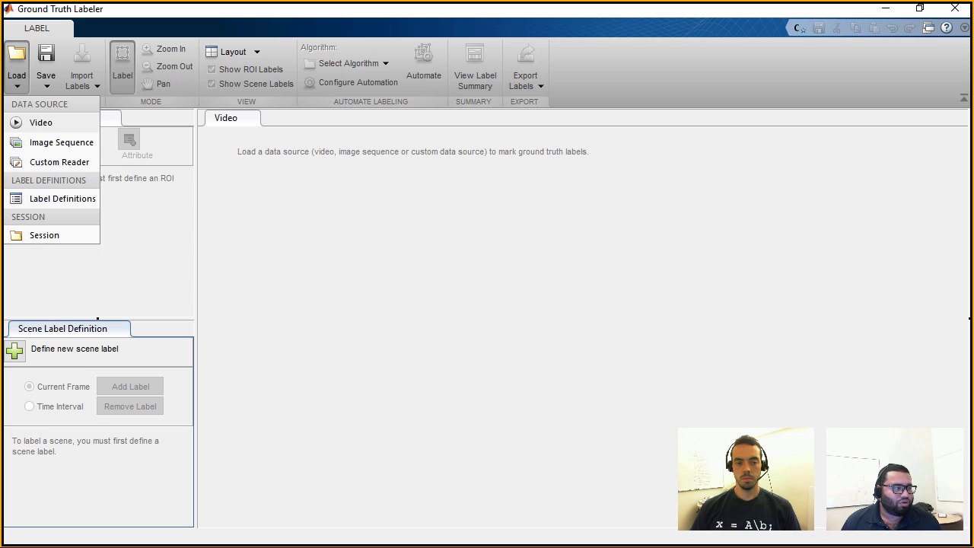
{"action": "left_click", "coordinate": [41, 123]}
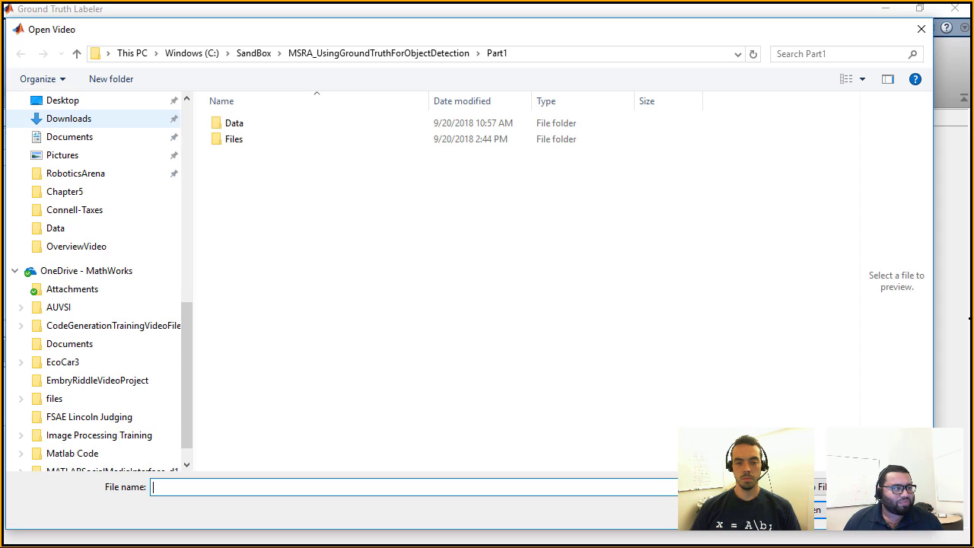
{"action": "left_click", "coordinate": [234, 123]}
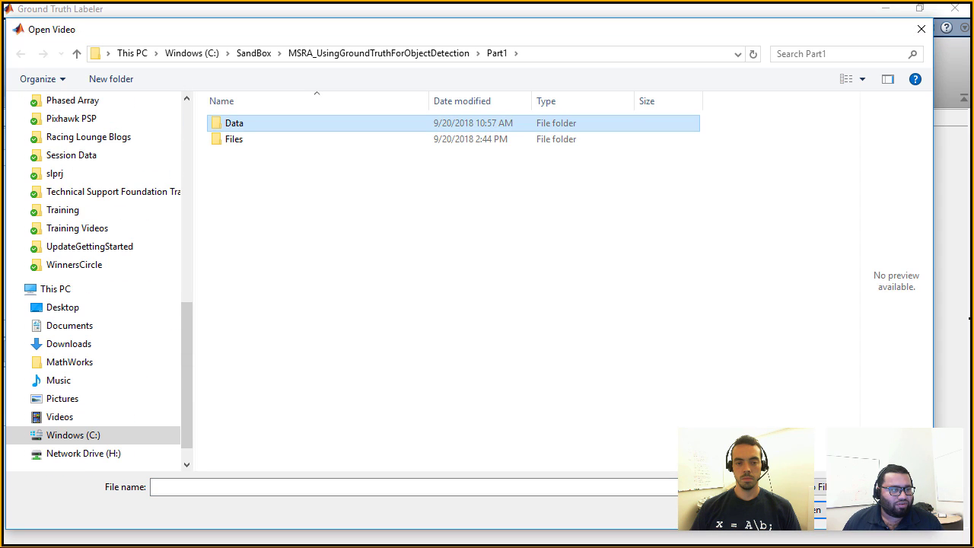
{"action": "double_click", "coordinate": [234, 123]}
{"action": "left_click", "coordinate": [242, 130]}
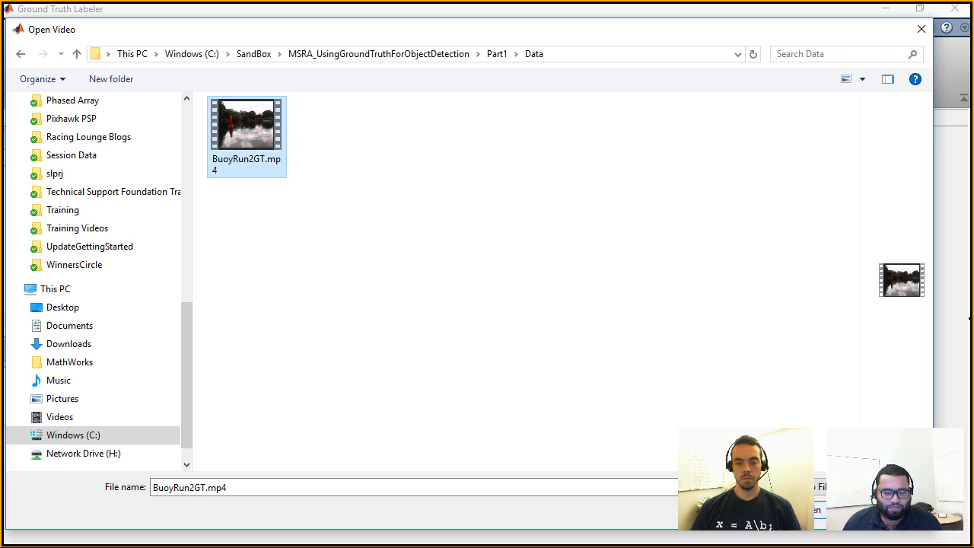
{"action": "double_click", "coordinate": [242, 129]}
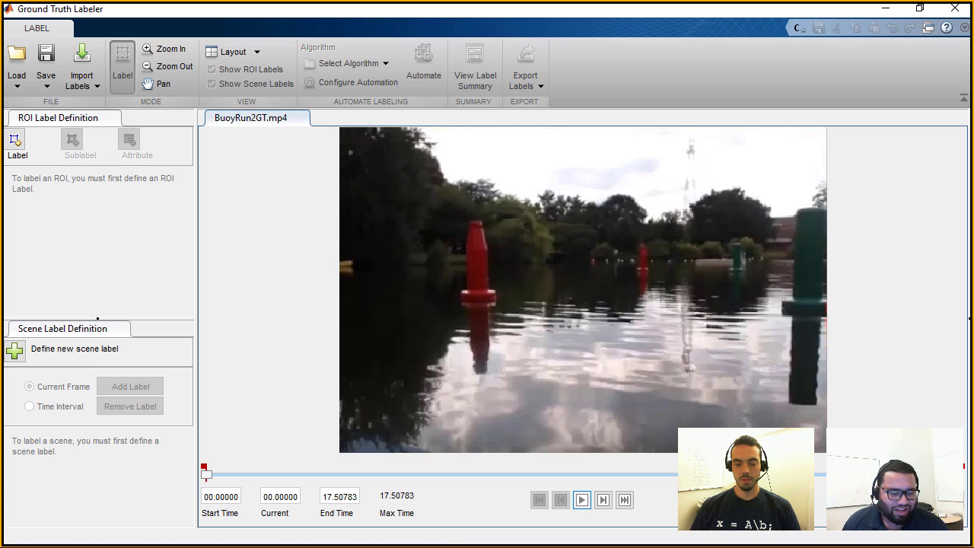
Play the loaded video through to its end and return to the first frame.
{"action": "left_click", "coordinate": [581, 499]}
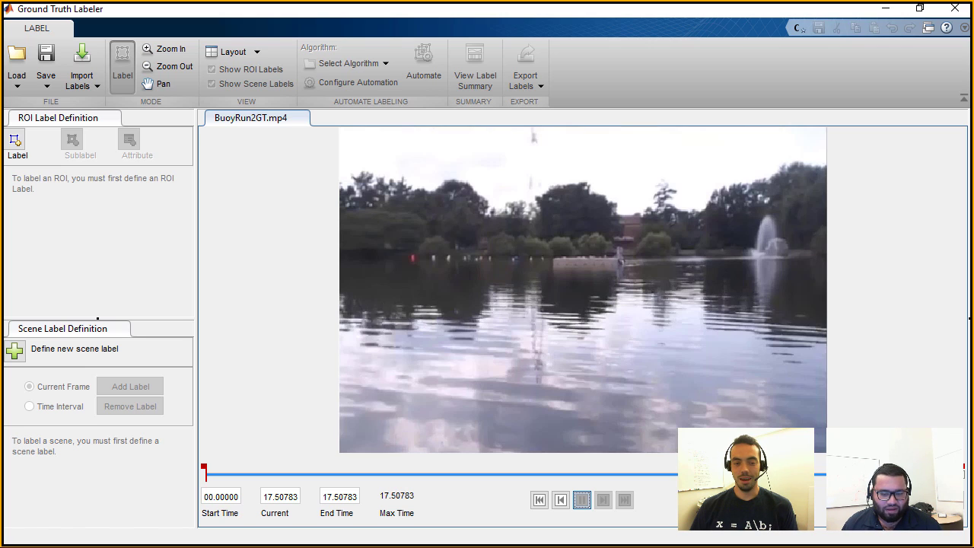
{"action": "left_click_drag", "start_coordinate": [963, 474], "coordinate": [206, 474]}
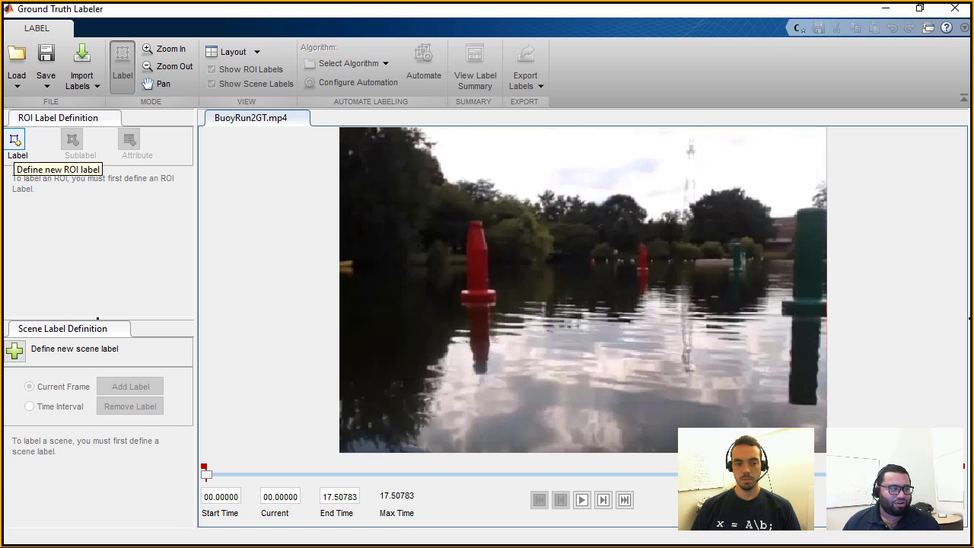
Define a new rectangle ROI label named bigRedBuoy.
{"action": "left_click", "coordinate": [15, 140]}
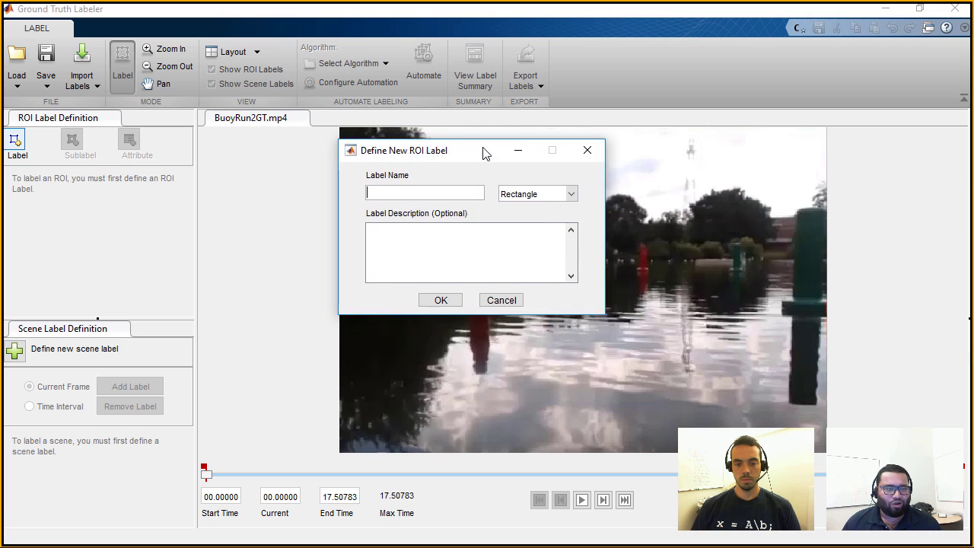
{"action": "type", "text": "bigRedBuoy"}
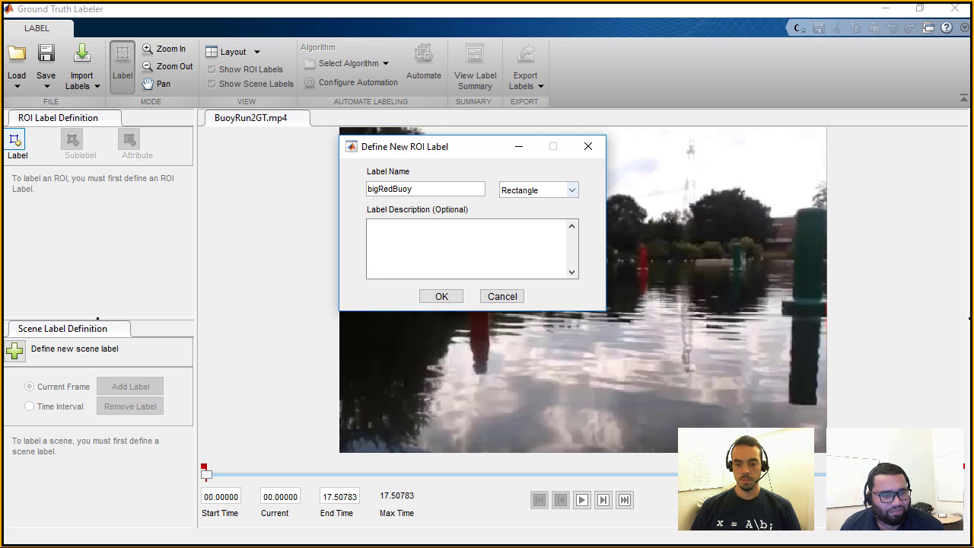
{"action": "left_click", "coordinate": [572, 190]}
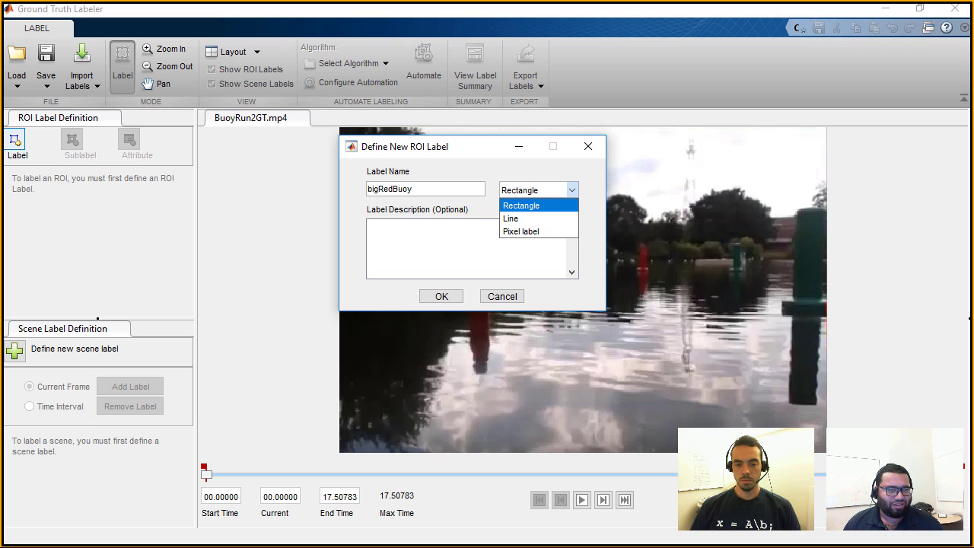
{"action": "left_click", "coordinate": [572, 190]}
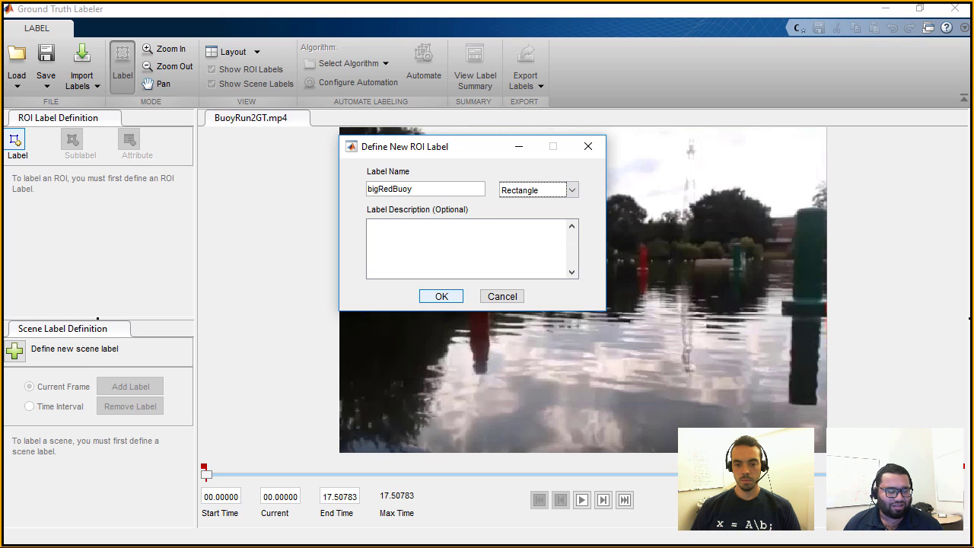
{"action": "key", "text": "Return"}
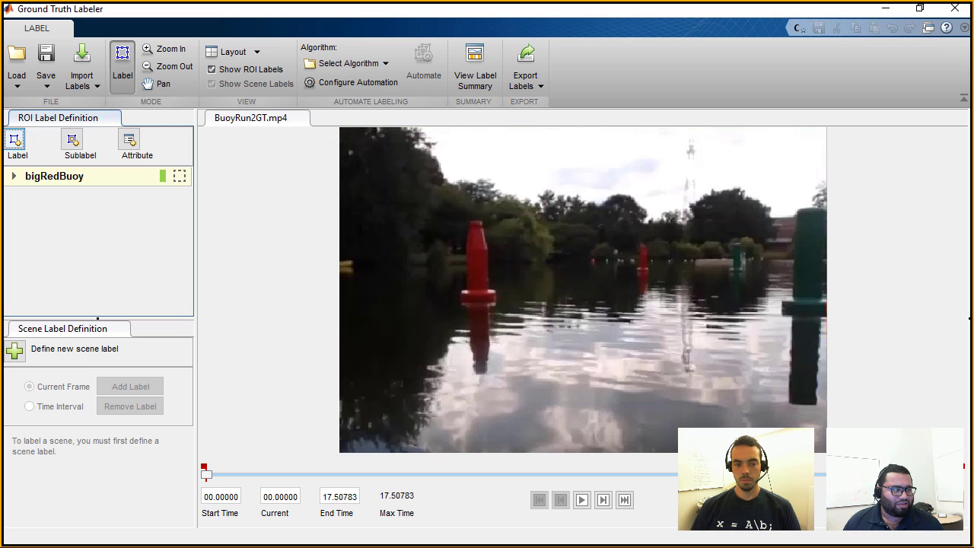
{"action": "left_click", "coordinate": [13, 176]}
{"action": "left_click", "coordinate": [14, 175]}
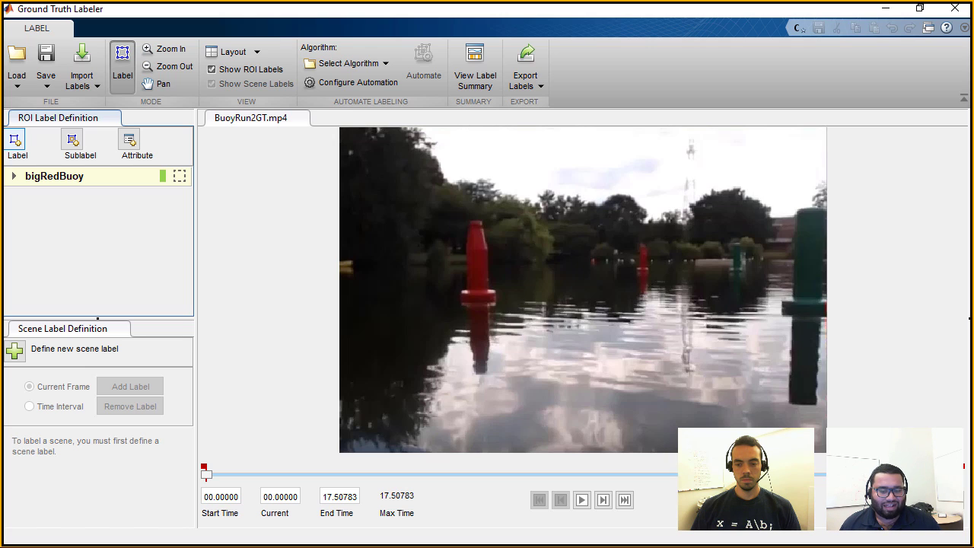
Shorten the labeling interval to end at about 4.46 s and start automation with the Point Tracker algorithm.
{"action": "mouse_move", "coordinate": [963, 466]}
{"action": "left_mouse_down"}
{"action": "mouse_move", "coordinate": [322, 473]}
{"action": "mouse_move", "coordinate": [415, 473]}
{"action": "mouse_move", "coordinate": [400, 473]}
{"action": "left_mouse_up"}
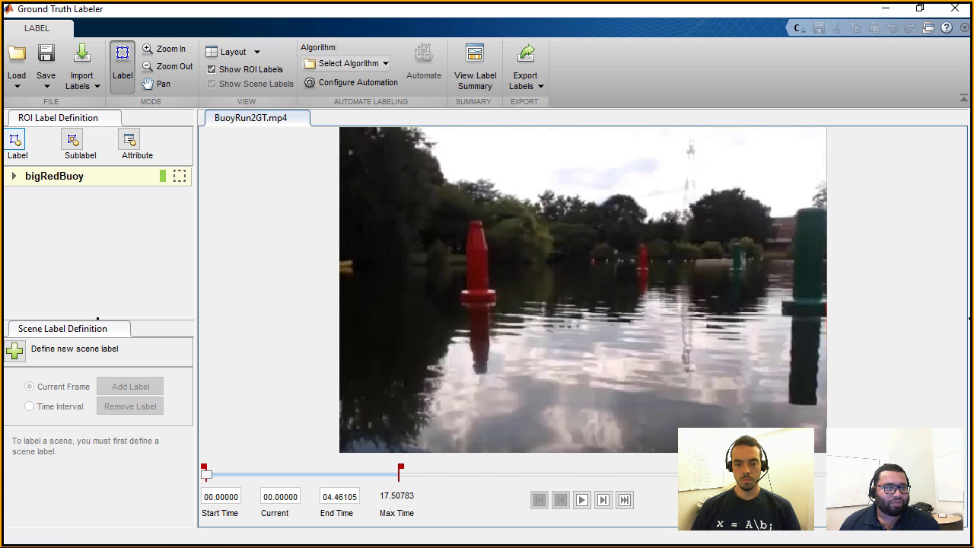
{"action": "left_click", "coordinate": [348, 63]}
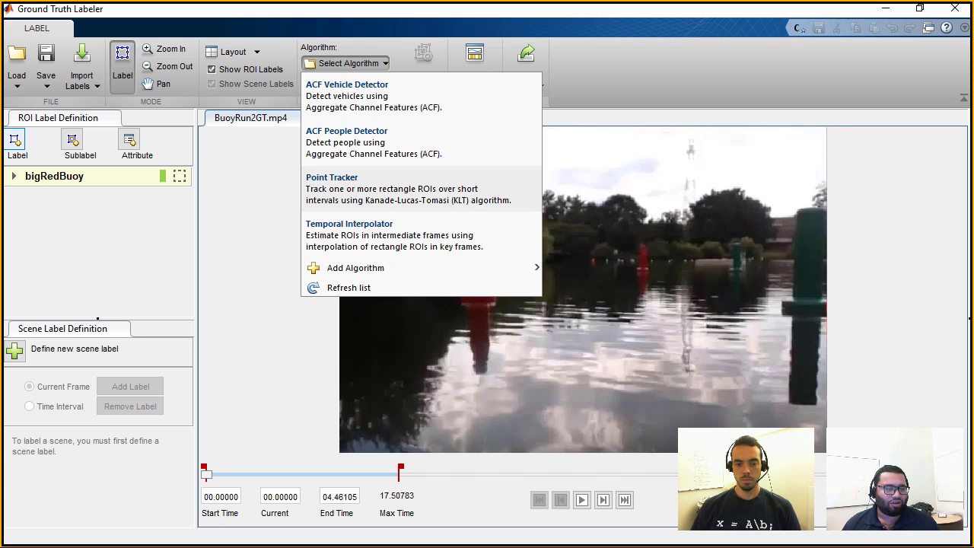
{"action": "mouse_move", "coordinate": [380, 268]}
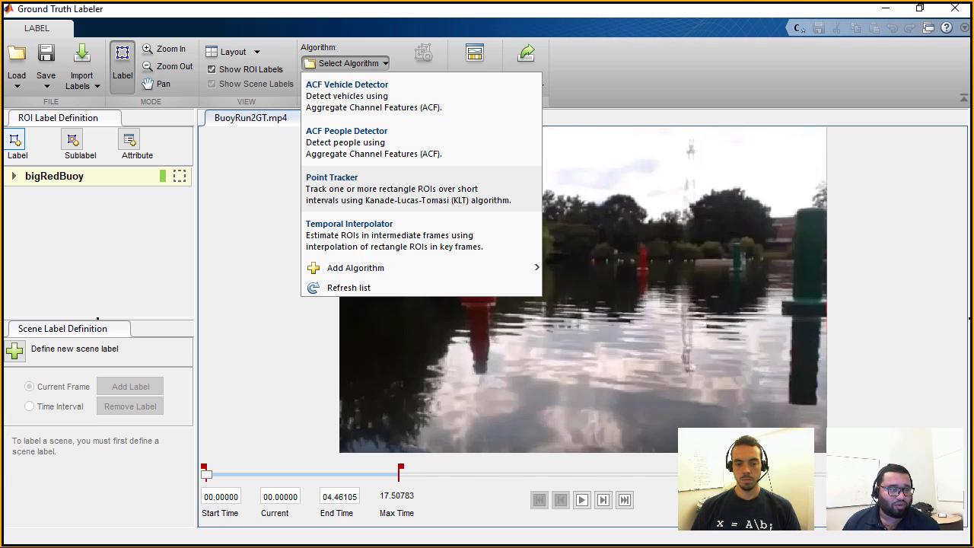
{"action": "left_click", "coordinate": [357, 189]}
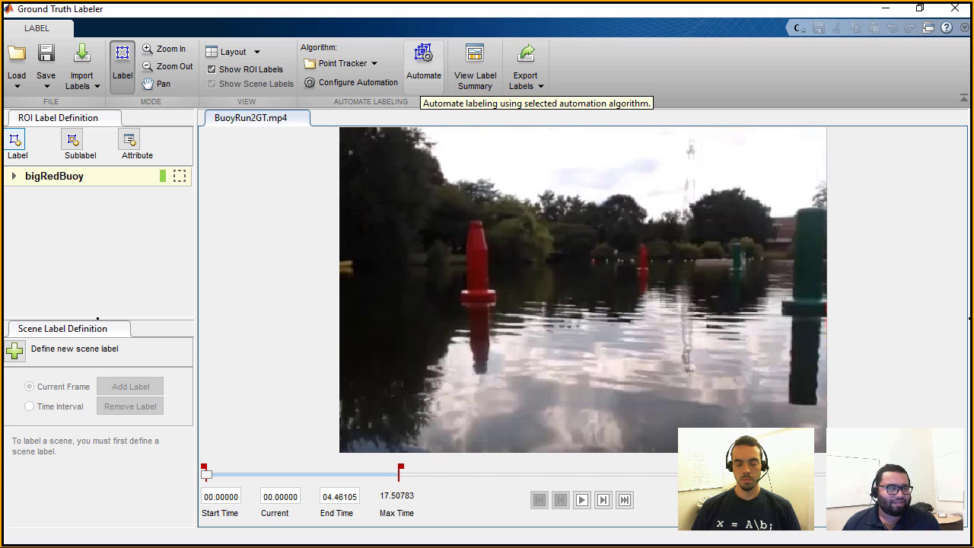
{"action": "left_click", "coordinate": [423, 69]}
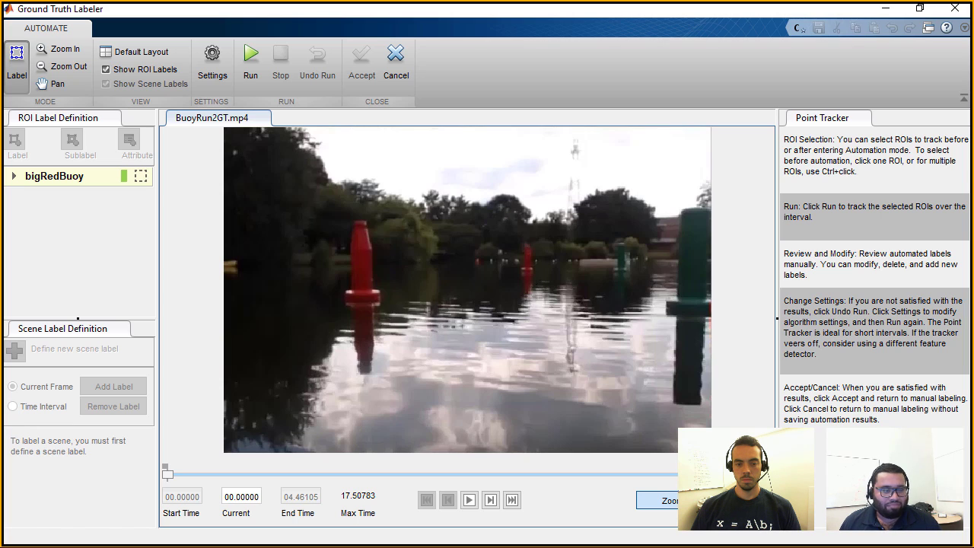
Draw a bigRedBuoy box around the large red buoy in the first frame and run the tracker over the interval.
{"action": "left_click", "coordinate": [63, 179]}
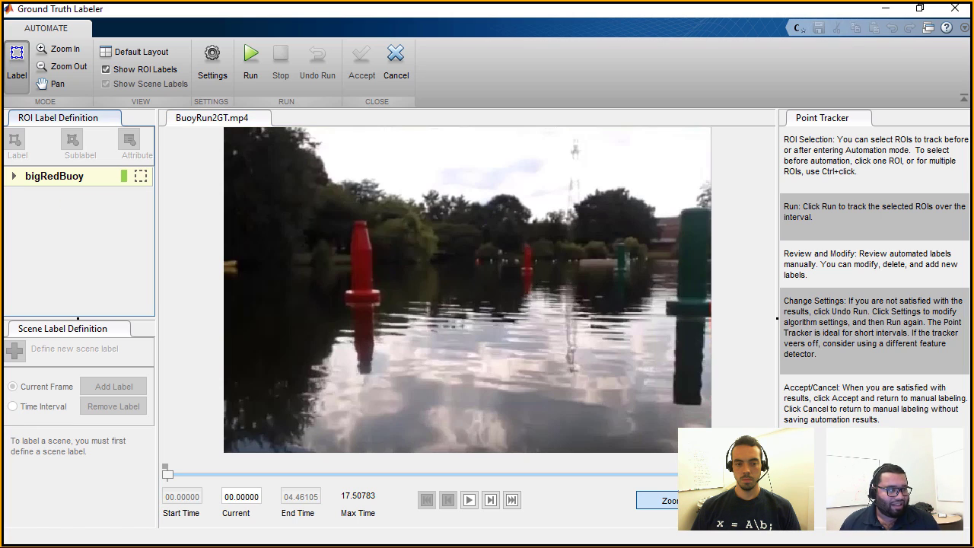
{"action": "left_click_drag", "start_coordinate": [342, 213], "coordinate": [382, 290]}
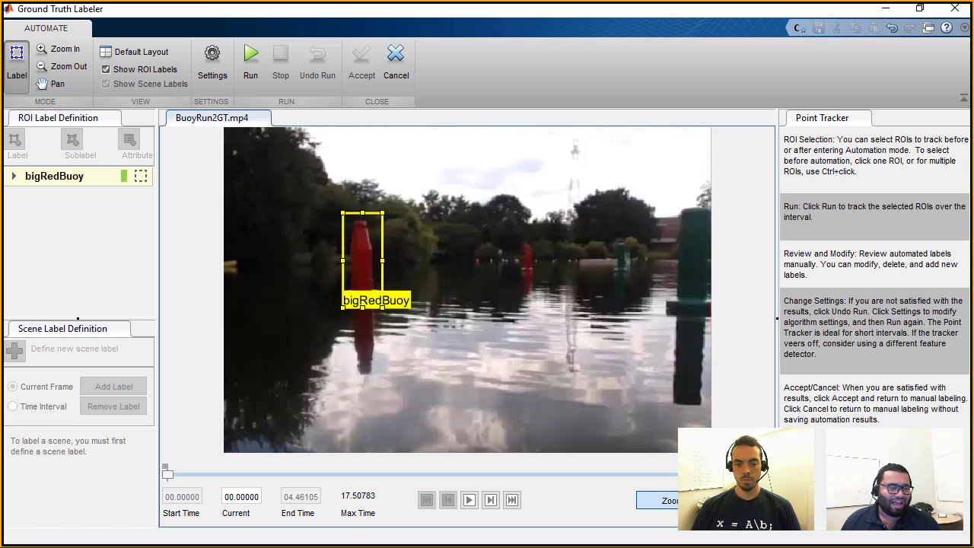
{"action": "left_click", "coordinate": [250, 61]}
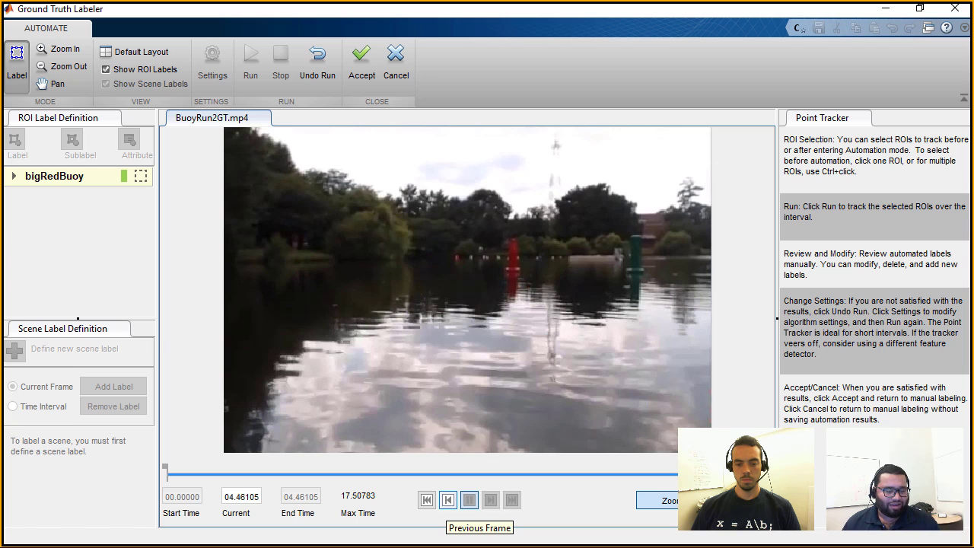
Step through the frames to review the tracked bigRedBuoy boxes, and accept the automated labels.
{"action": "left_click", "coordinate": [448, 500]}
{"action": "left_click", "coordinate": [448, 500]}
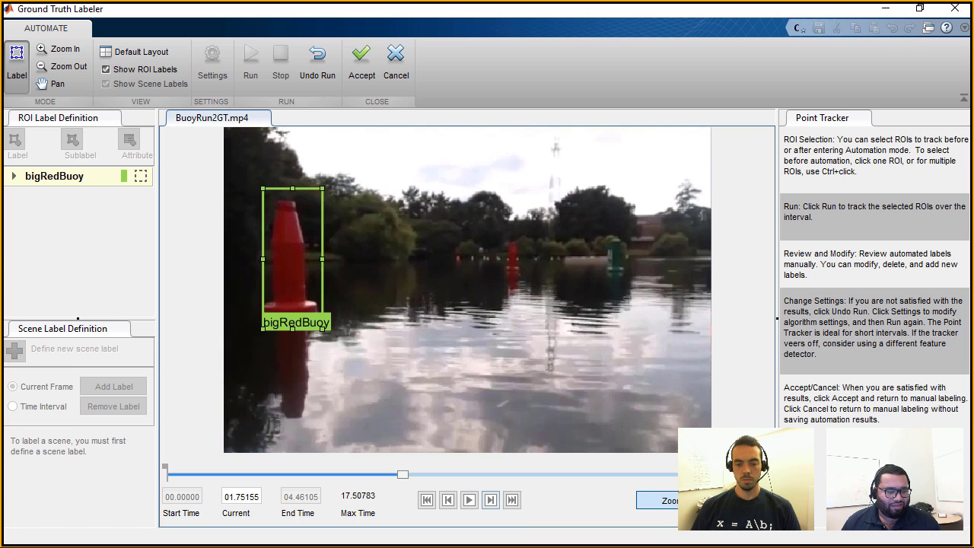
{"action": "left_click", "coordinate": [491, 500]}
{"action": "left_click", "coordinate": [490, 499]}
{"action": "left_click", "coordinate": [490, 499]}
{"action": "left_click", "coordinate": [490, 499]}
{"action": "left_click", "coordinate": [490, 499]}
{"action": "left_click", "coordinate": [490, 499]}
{"action": "left_click", "coordinate": [490, 499]}
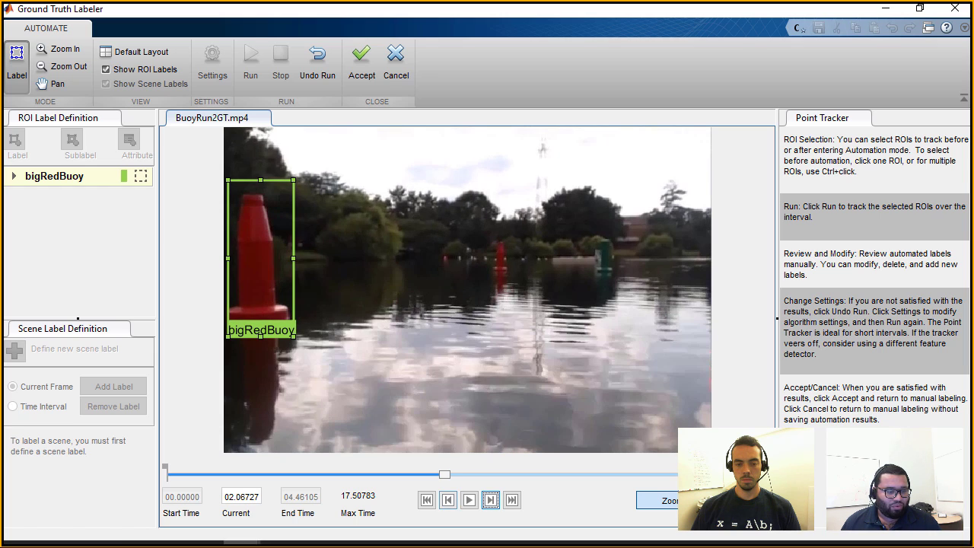
{"action": "left_click", "coordinate": [361, 65]}
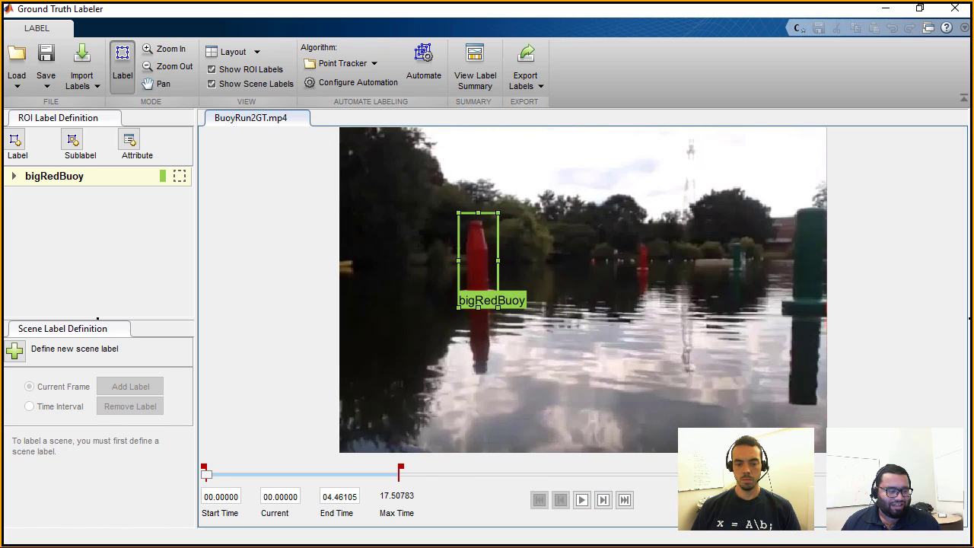
Play back the labeled interval and move the interval's start time to about 4.46 s.
{"action": "left_click", "coordinate": [582, 500]}
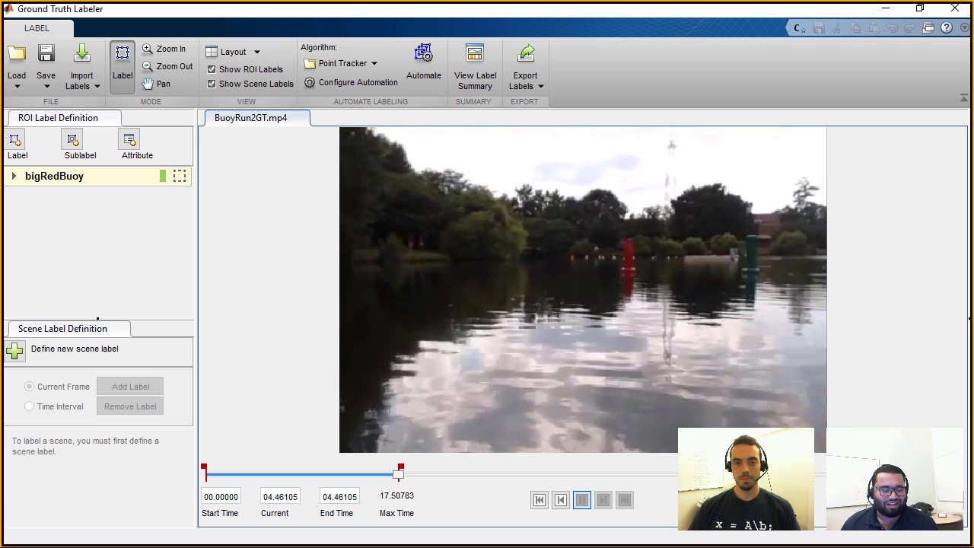
{"action": "left_click_drag", "start_coordinate": [204, 471], "coordinate": [405, 469]}
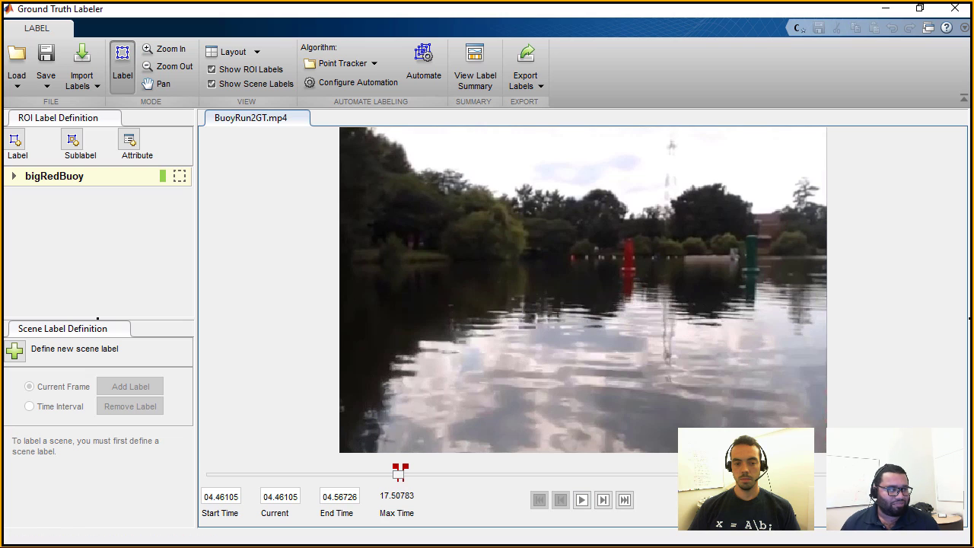
Define a new rectangle ROI label named bigGreenBuoy.
{"action": "left_click", "coordinate": [15, 140]}
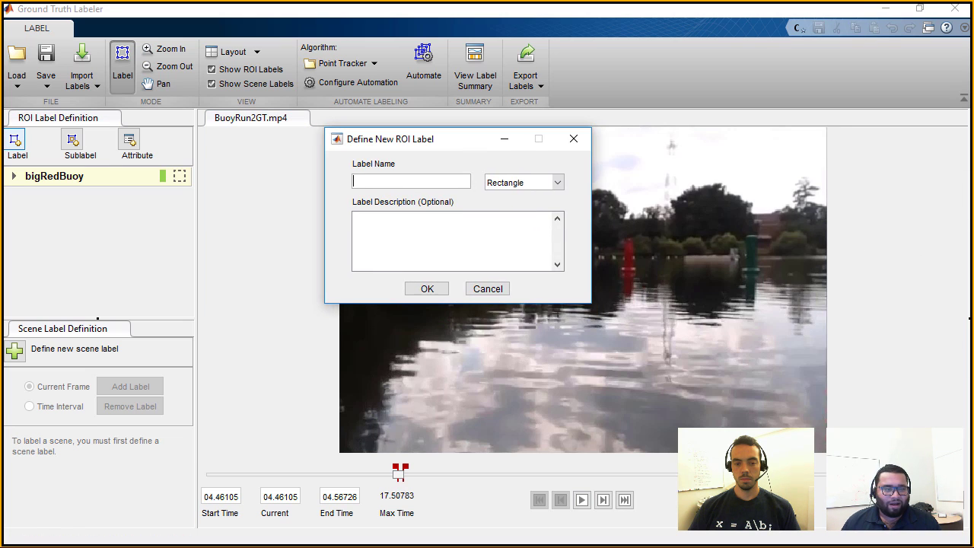
{"action": "type", "text": "bigGreenBuoy"}
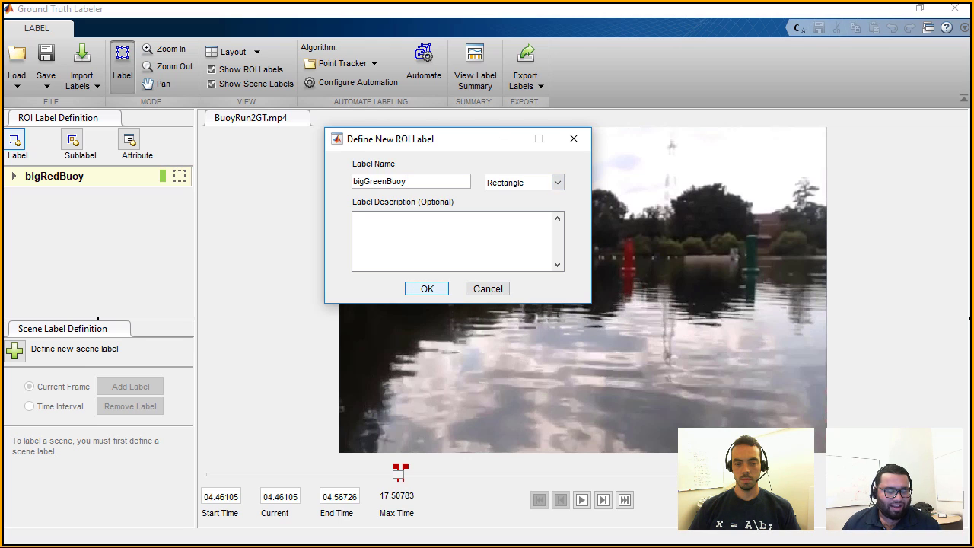
{"action": "key", "text": "Return"}
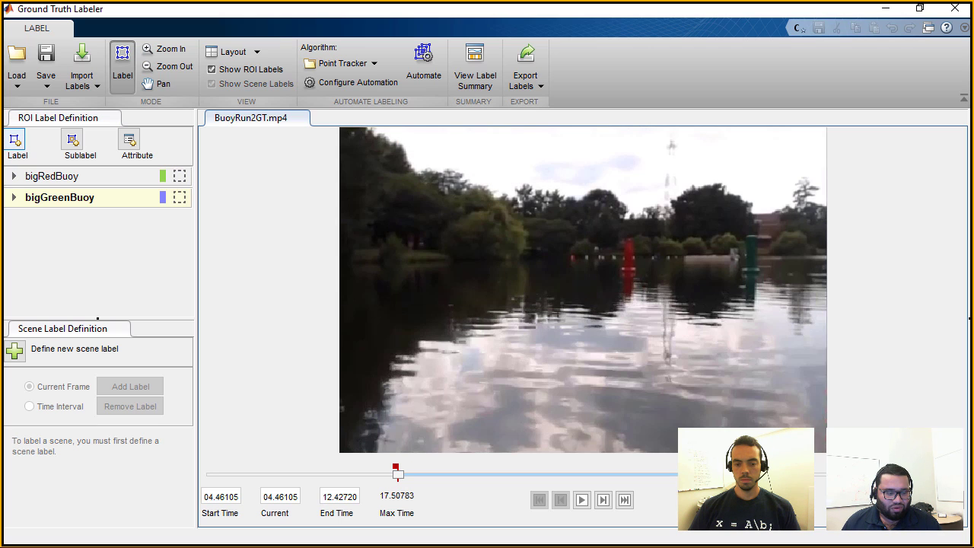
Draw a bigGreenBuoy box around the green buoy in the frame at about 4.55 s.
{"action": "mouse_move", "coordinate": [398, 474]}
{"action": "left_mouse_down"}
{"action": "mouse_move", "coordinate": [429, 474]}
{"action": "mouse_move", "coordinate": [402, 474]}
{"action": "left_mouse_up"}
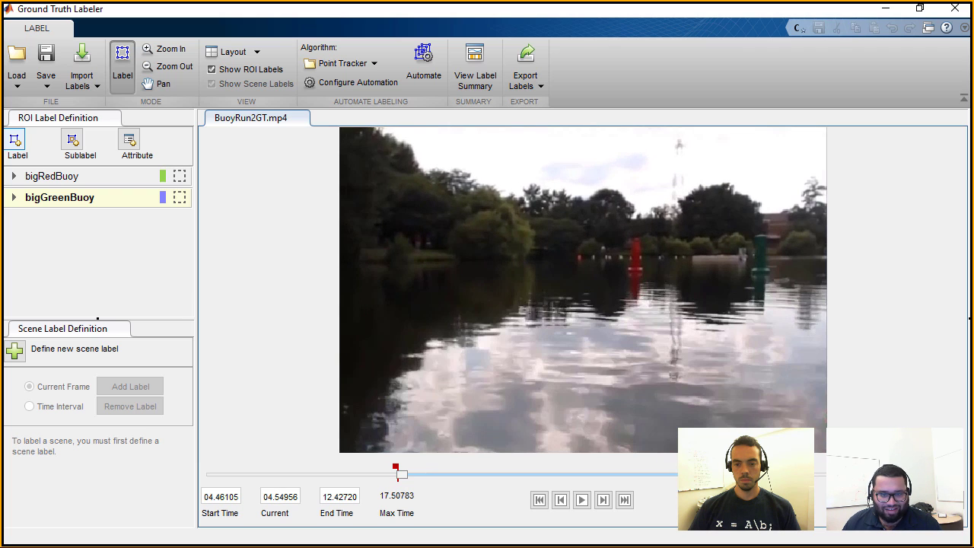
{"action": "left_click", "coordinate": [15, 140]}
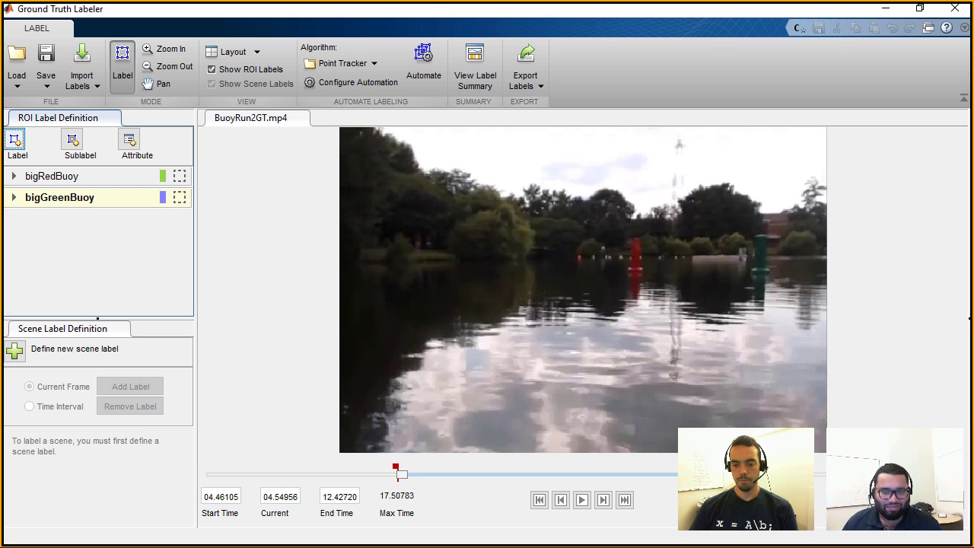
{"action": "left_click_drag", "start_coordinate": [749, 232], "coordinate": [770, 268]}
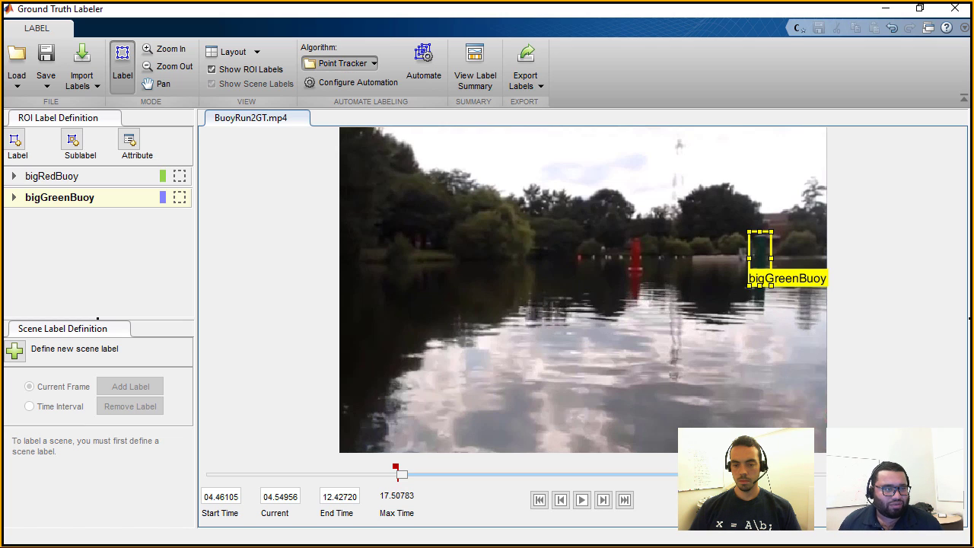
Choose the Temporal Interpolator algorithm and start an automation session for bigGreenBuoy.
{"action": "left_click", "coordinate": [342, 63]}
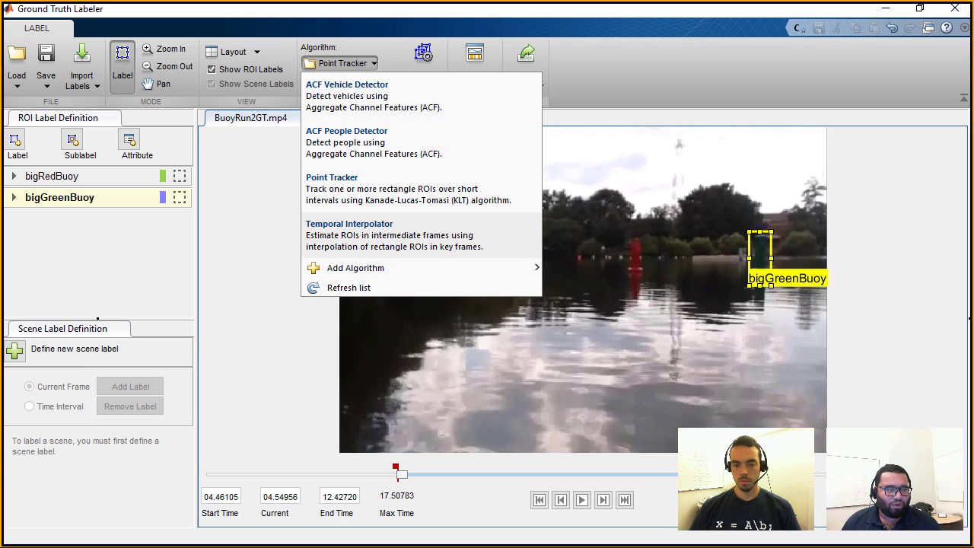
{"action": "left_click", "coordinate": [365, 235]}
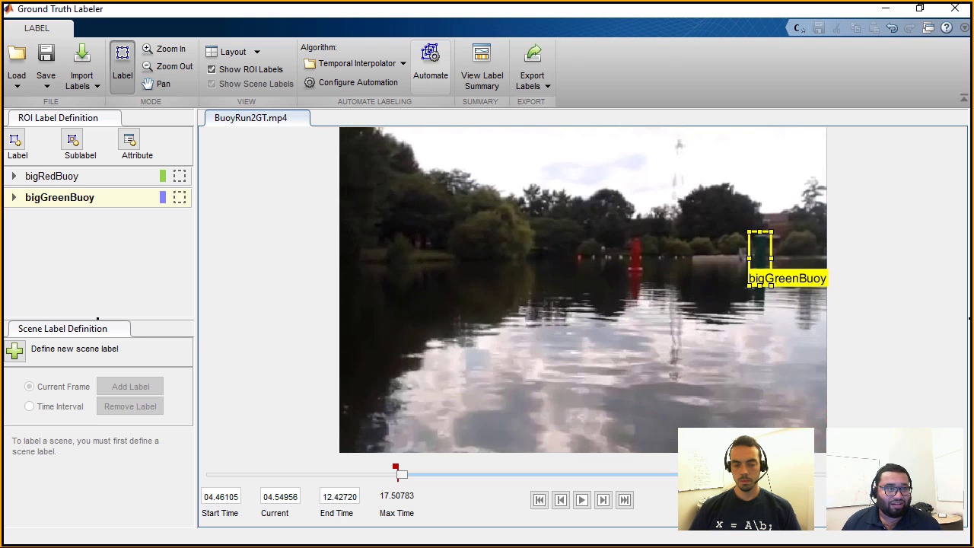
{"action": "left_click", "coordinate": [430, 65]}
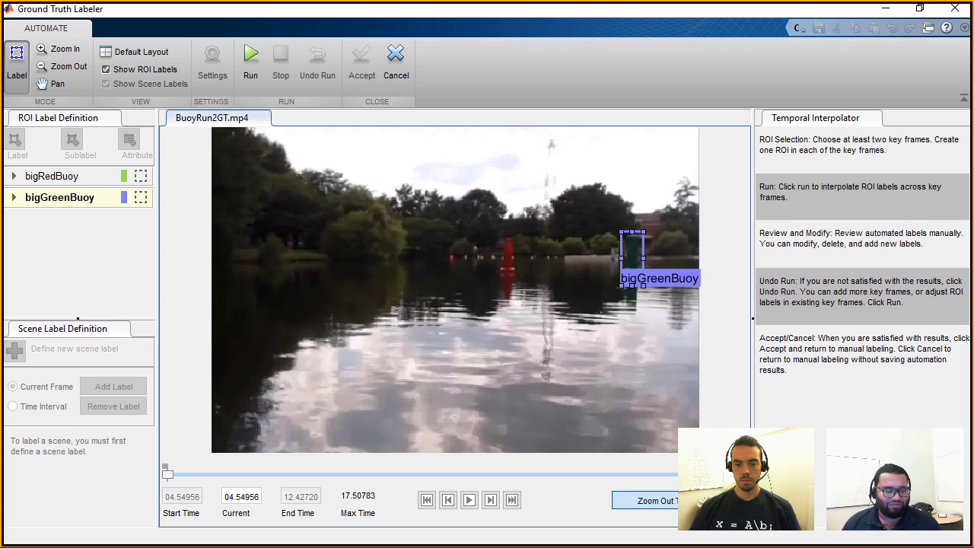
Draw bigGreenBuoy key-frame boxes around the green buoy at about 6.98 s and 8.32 s, then run the interpolation and accept the labels.
{"action": "left_click_drag", "start_coordinate": [167, 474], "coordinate": [238, 473]}
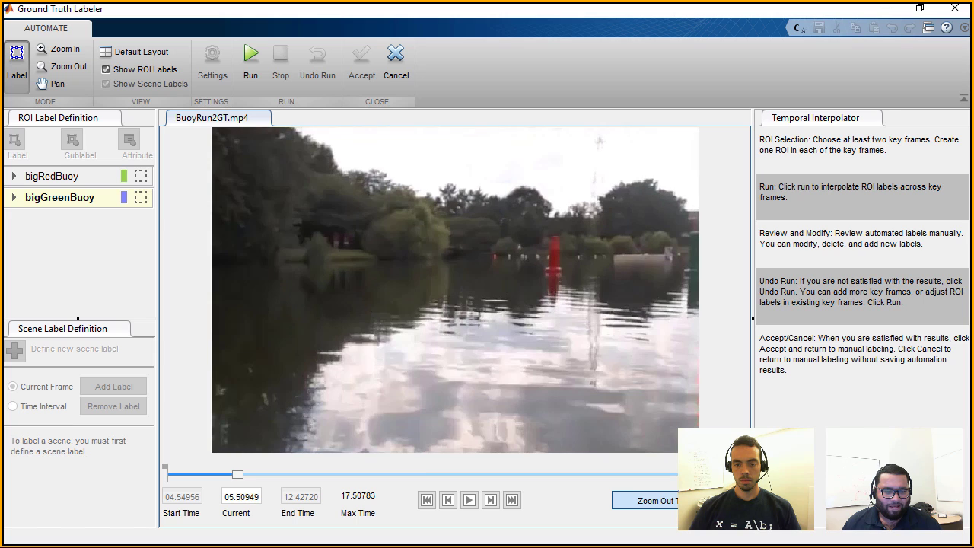
{"action": "left_click_drag", "start_coordinate": [683, 226], "coordinate": [699, 274]}
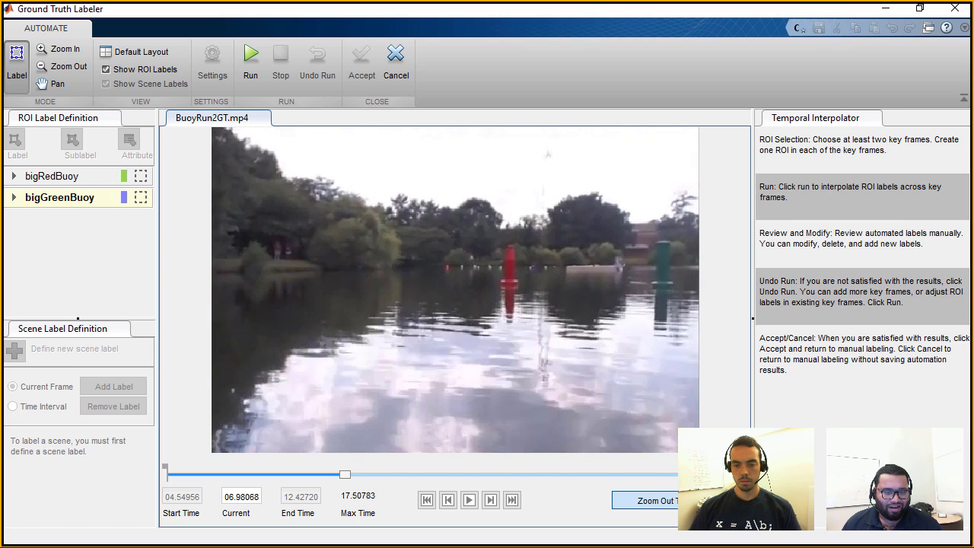
{"action": "left_click_drag", "start_coordinate": [680, 280], "coordinate": [648, 237]}
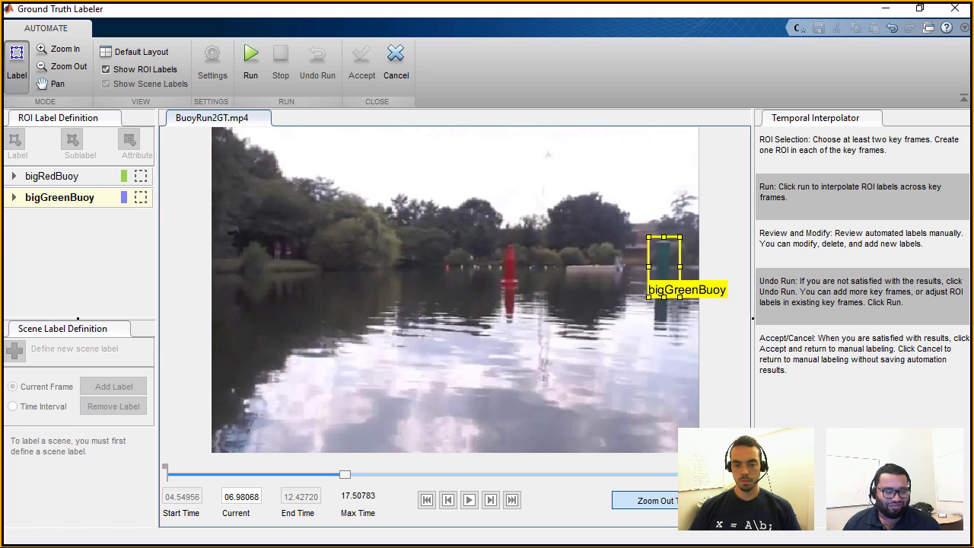
{"action": "left_click_drag", "start_coordinate": [344, 474], "coordinate": [441, 474]}
{"action": "mouse_move", "coordinate": [662, 295]}
{"action": "left_mouse_down"}
{"action": "mouse_move", "coordinate": [624, 243]}
{"action": "mouse_move", "coordinate": [626, 231]}
{"action": "left_mouse_up"}
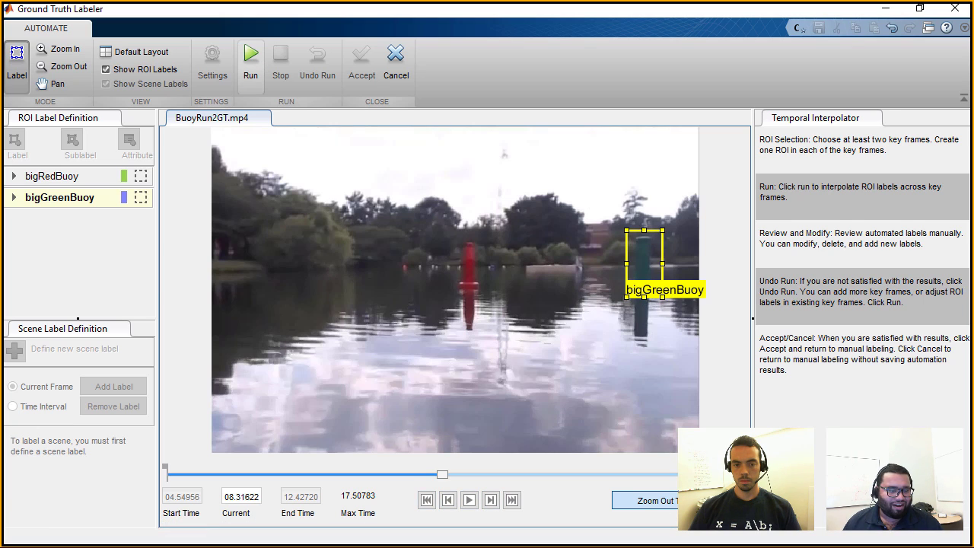
{"action": "left_click", "coordinate": [250, 64]}
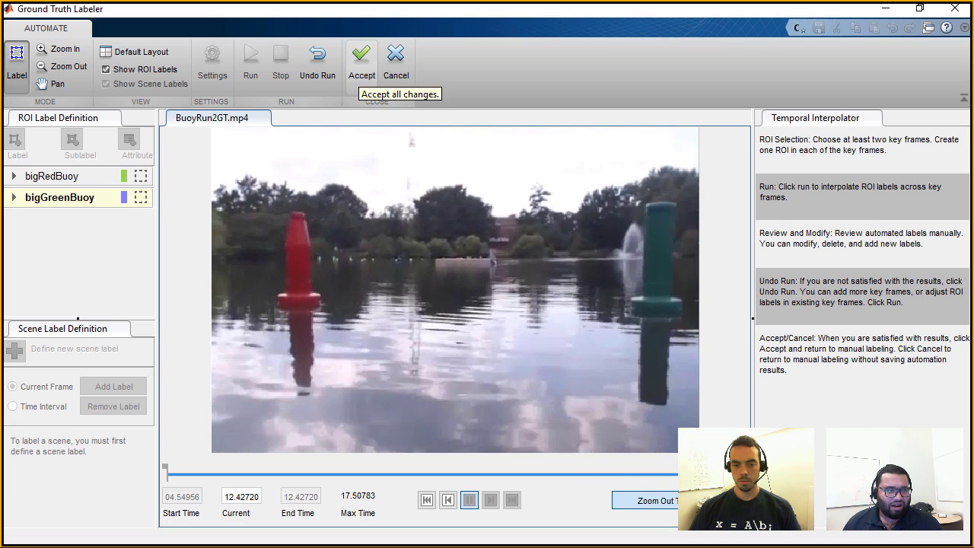
{"action": "left_click", "coordinate": [362, 65]}
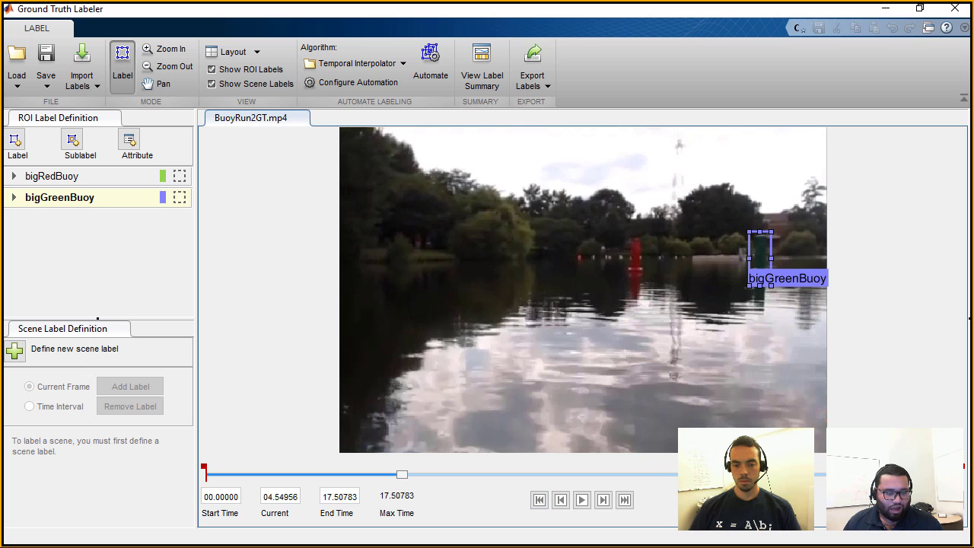
Play the video from the start to review the accepted labels, and realign the bigGreenBuoy box at about 7.52 s.
{"action": "left_click_drag", "start_coordinate": [402, 474], "coordinate": [206, 474]}
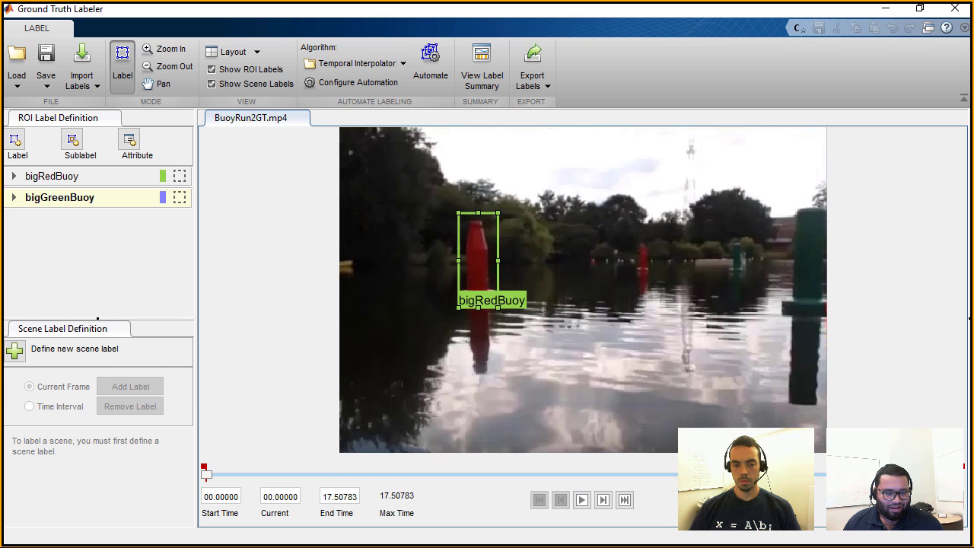
{"action": "left_click", "coordinate": [582, 499]}
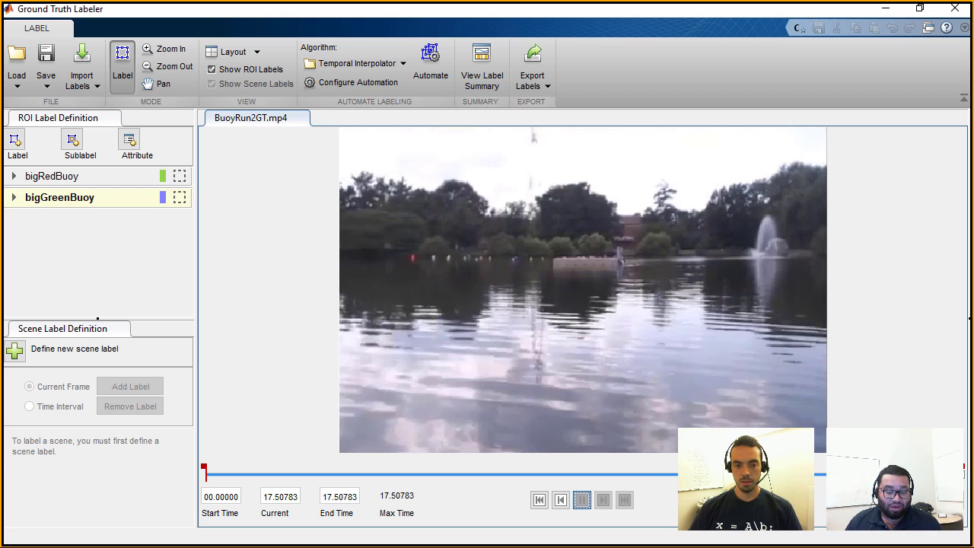
{"action": "left_click_drag", "start_coordinate": [960, 474], "coordinate": [530, 474]}
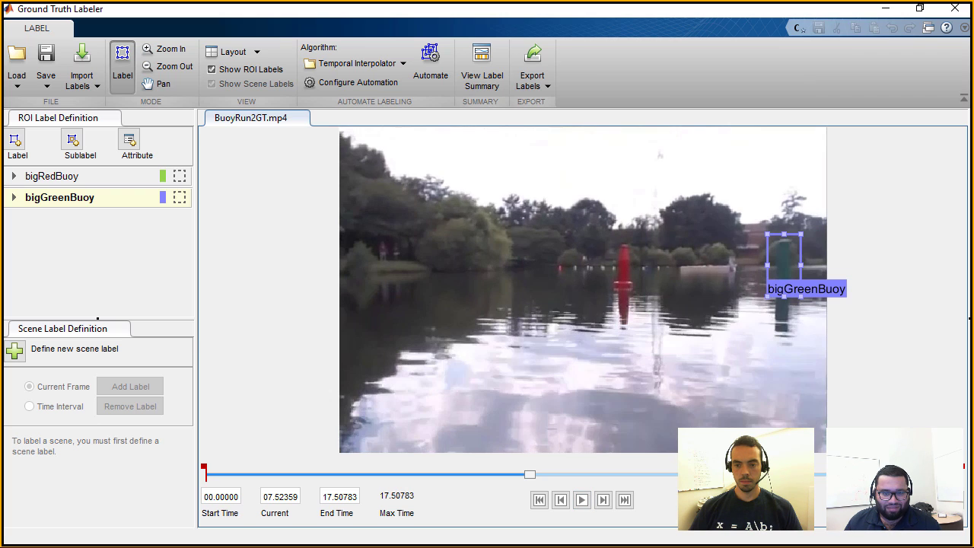
{"action": "left_click_drag", "start_coordinate": [767, 296], "coordinate": [766, 298]}
{"action": "left_click_drag", "start_coordinate": [783, 264], "coordinate": [783, 266]}
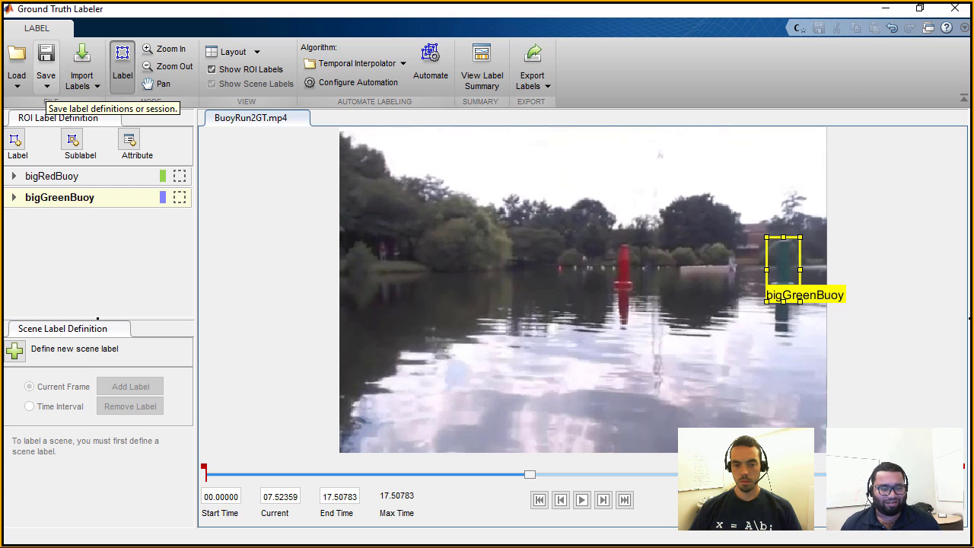
Save the labeling session as groundTruthLabelingSessionDemo.mat in the Part1 folder.
{"action": "left_click", "coordinate": [46, 83]}
{"action": "left_click", "coordinate": [76, 177]}
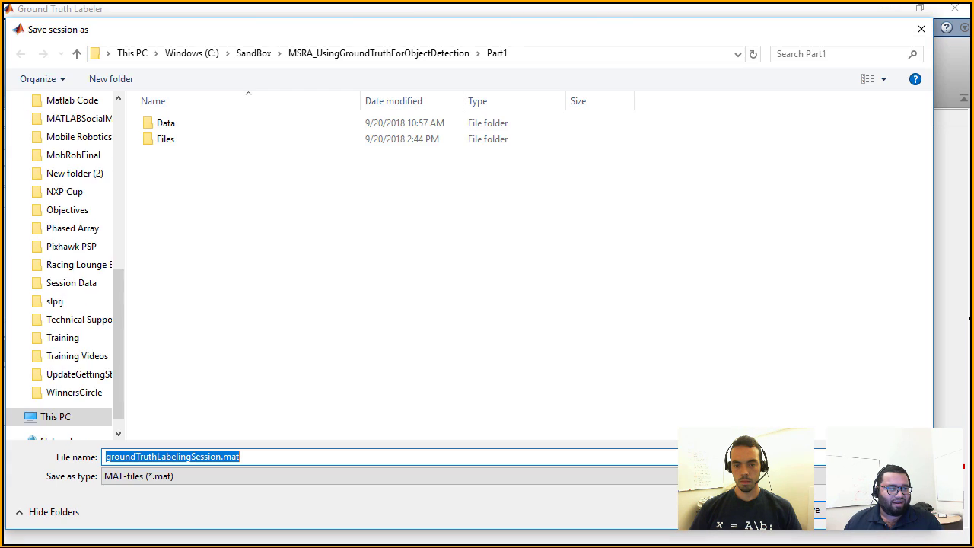
{"action": "left_click", "coordinate": [221, 456]}
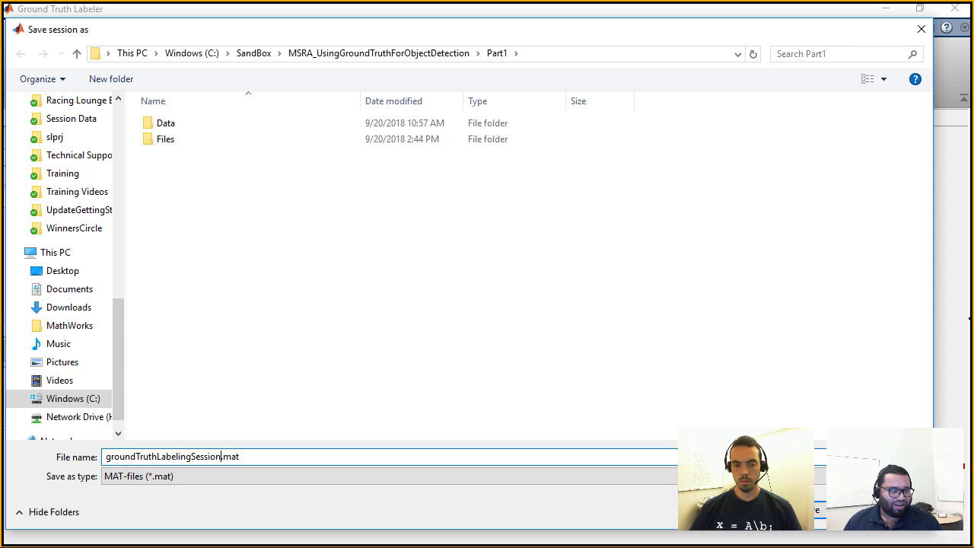
{"action": "type", "text": "Demo"}
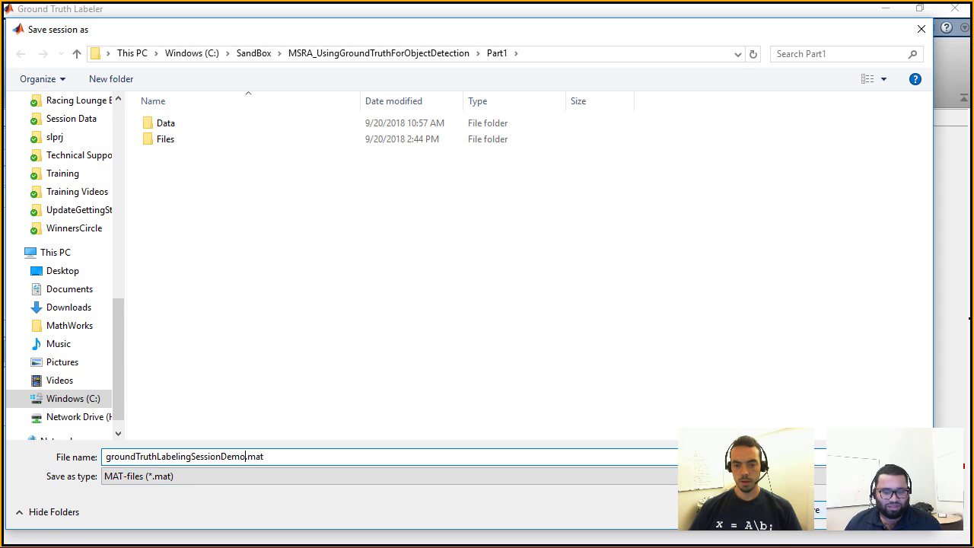
{"action": "key", "text": "Return"}
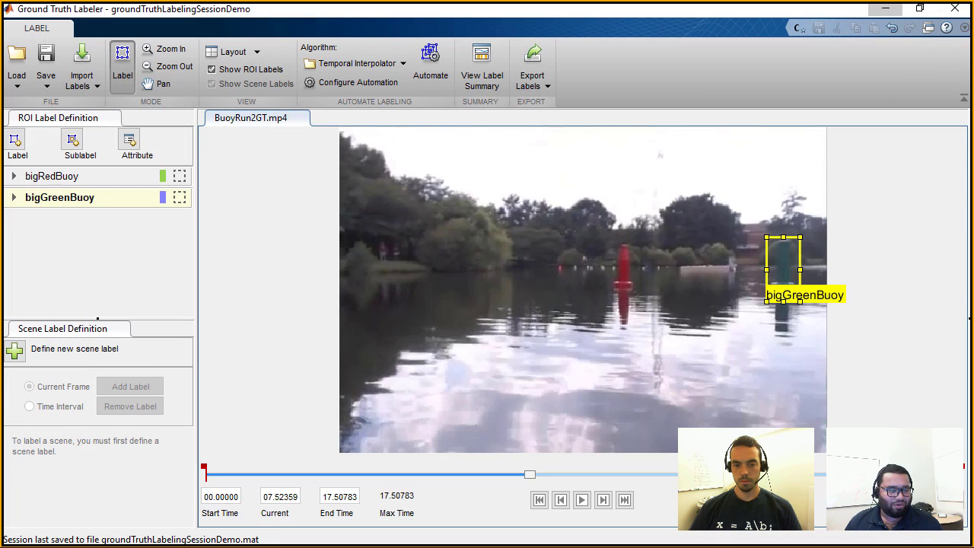
Switch to MATLAB and run the live script section that opens the pre-labeled session groundTruthLabelingSessionPart1.mat.
{"action": "left_click", "coordinate": [884, 9]}
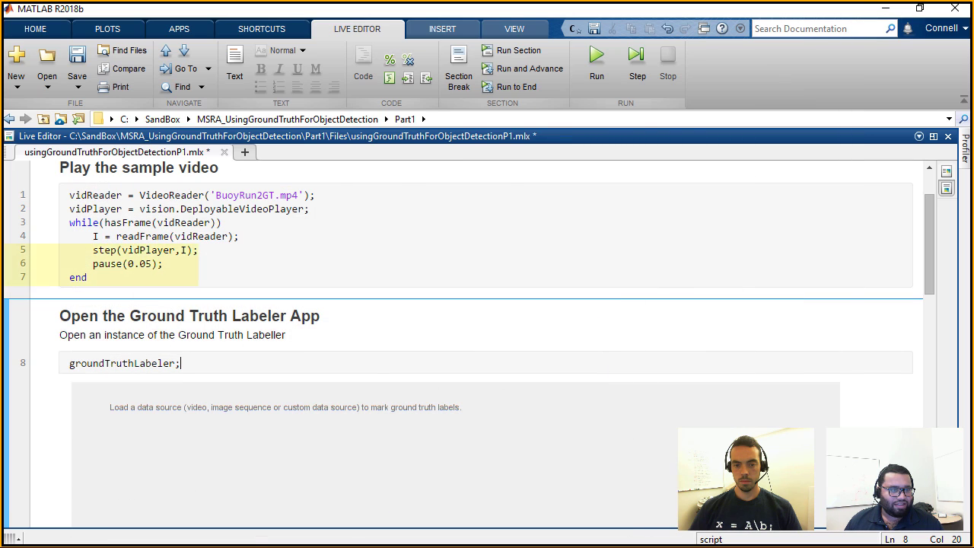
{"action": "left_click_drag", "start_coordinate": [152, 153], "coordinate": [198, 153]}
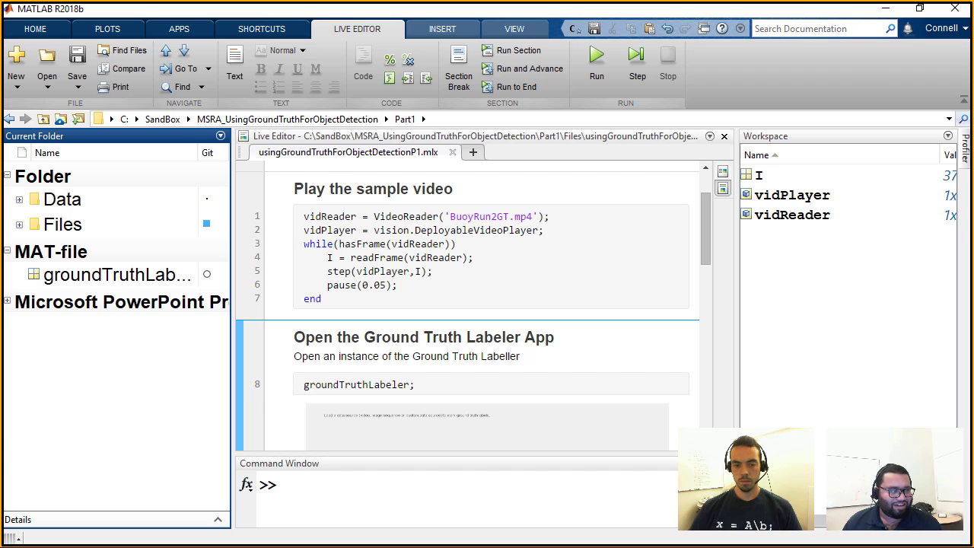
{"action": "left_click_drag", "start_coordinate": [705, 228], "coordinate": [706, 314]}
{"action": "scroll", "coordinate": [486, 305], "scroll_direction": "down", "scroll_amount": 5}
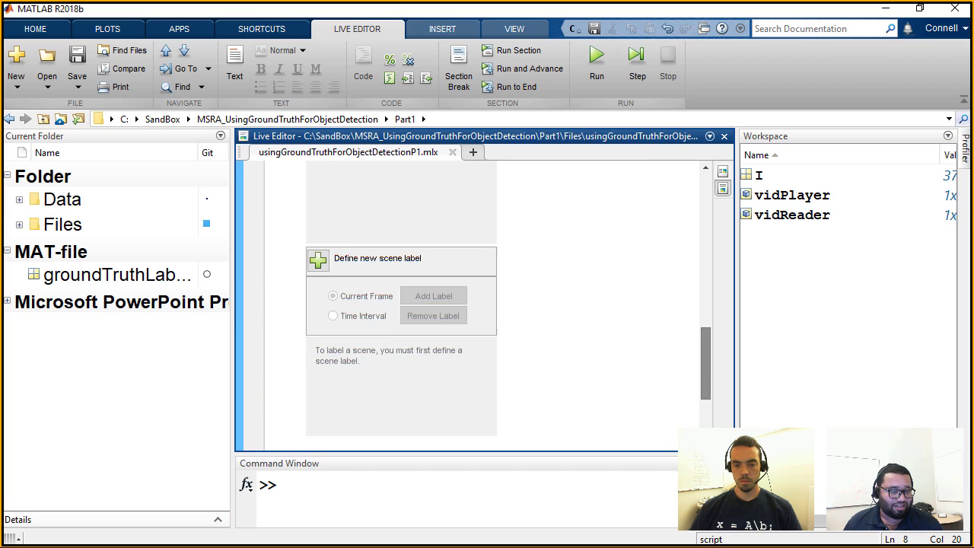
{"action": "left_click", "coordinate": [347, 350]}
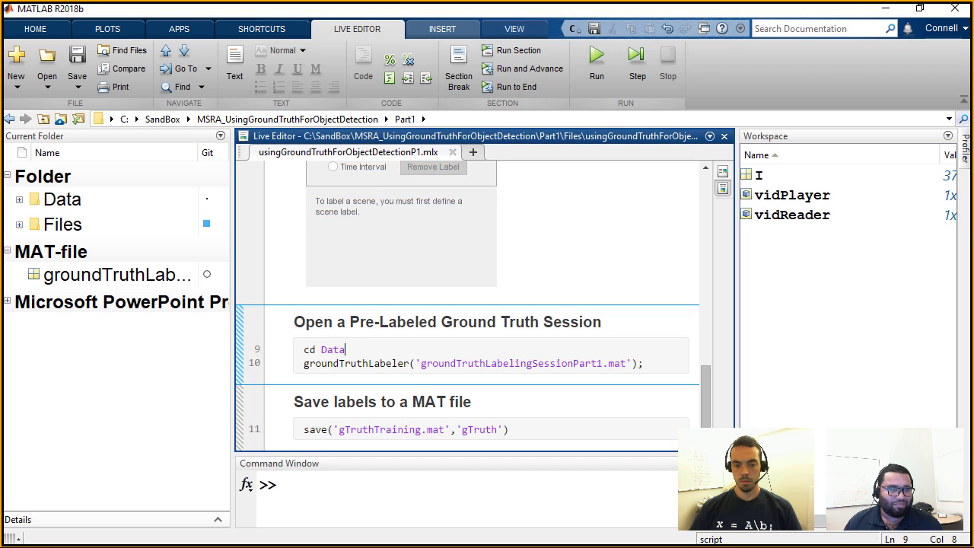
{"action": "left_click", "coordinate": [518, 50]}
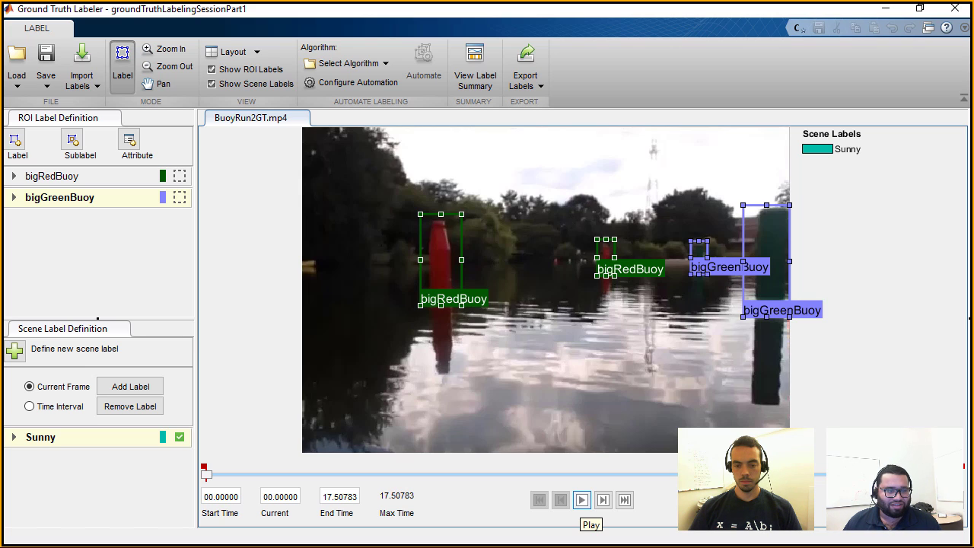
Play back the pre-labeled video, and replay it from the start with the label summary shown beside the labeler.
{"action": "left_click", "coordinate": [582, 500]}
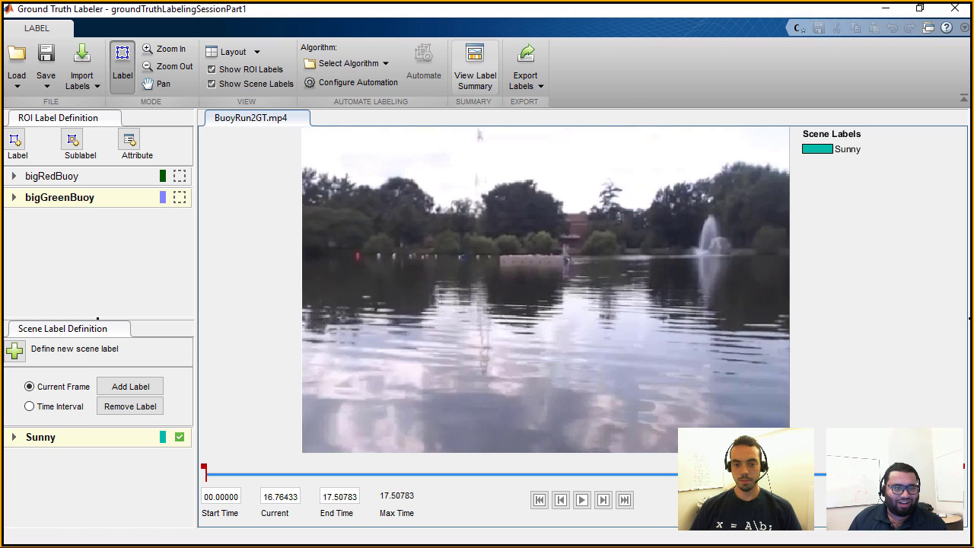
{"action": "left_click", "coordinate": [472, 81]}
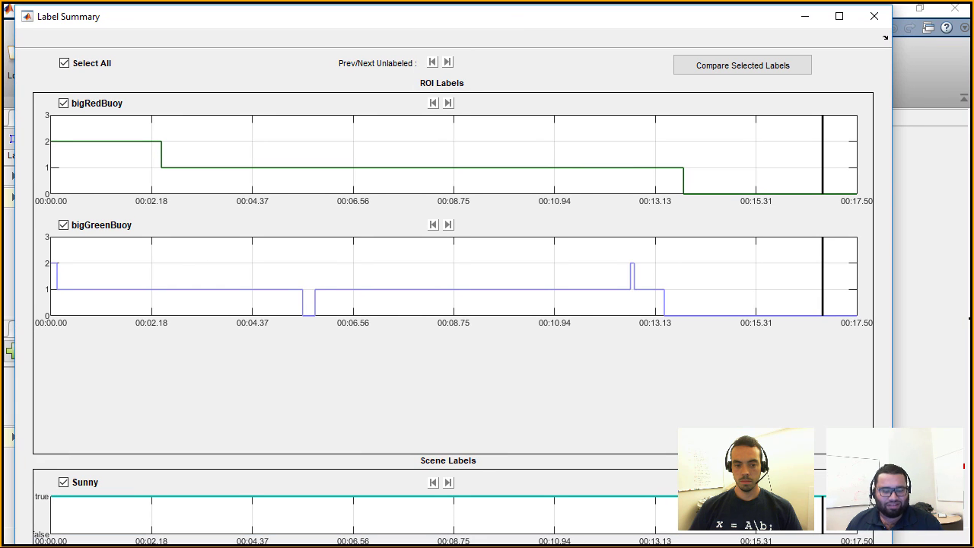
{"action": "key", "text": "super+Left"}
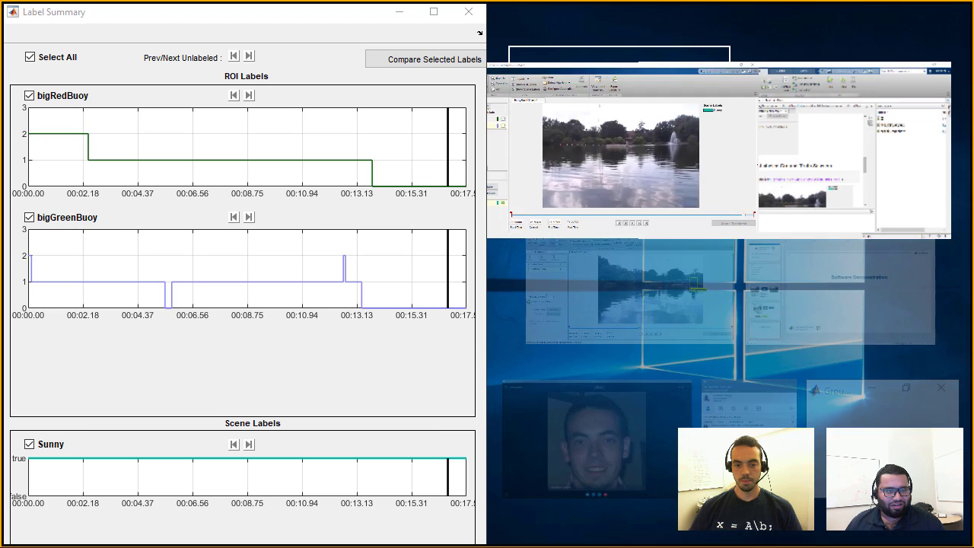
{"action": "key", "text": "Return"}
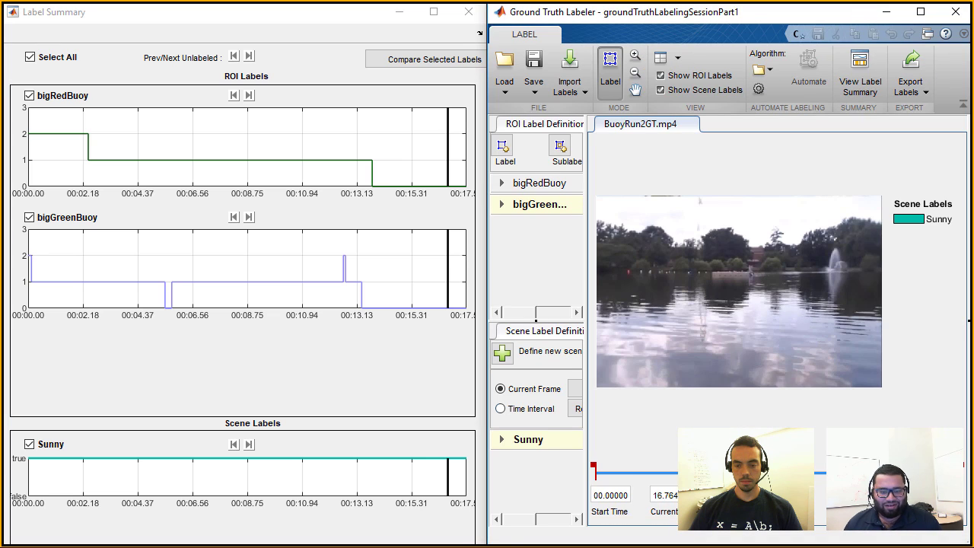
{"action": "left_click_drag", "start_coordinate": [948, 472], "coordinate": [596, 472]}
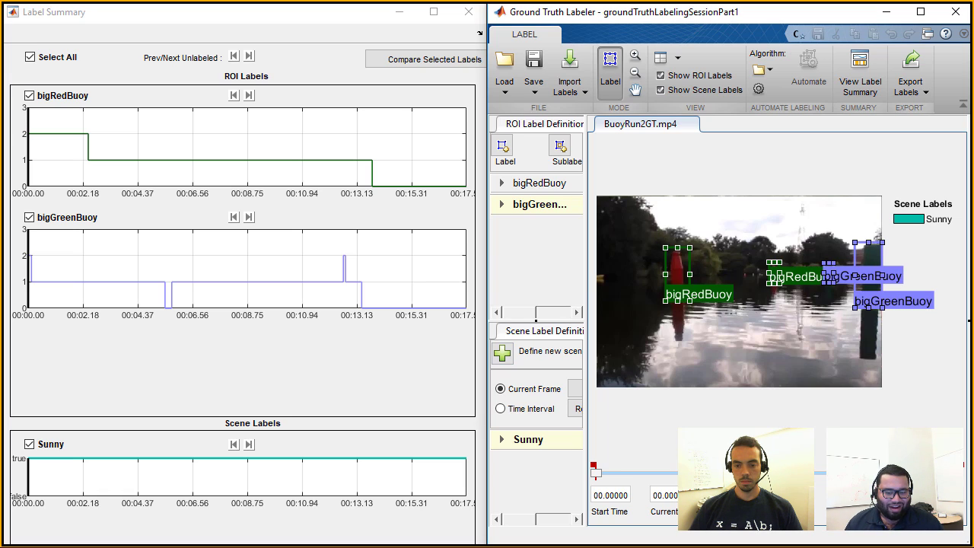
{"action": "key", "text": "space"}
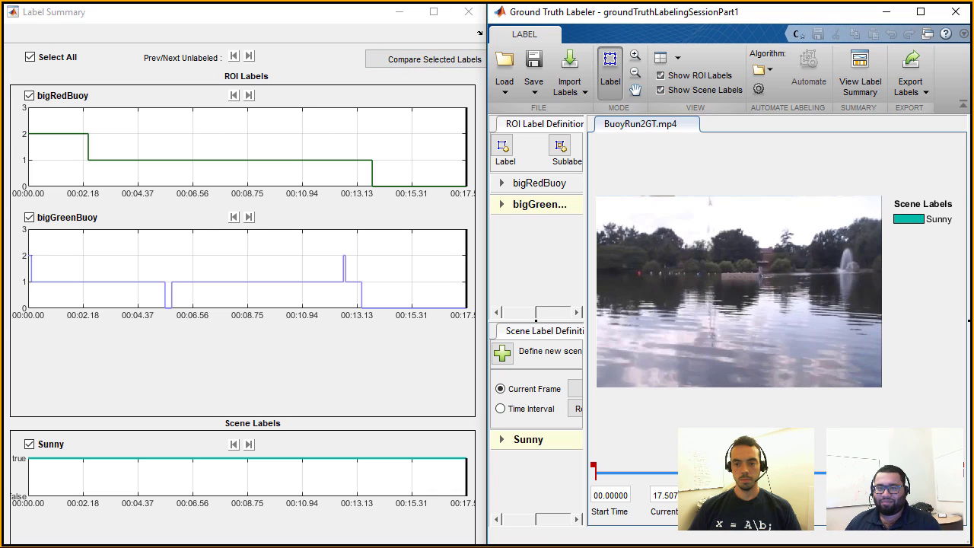
Export the session's labels to the MATLAB workspace as the variable gTruth.
{"action": "left_click", "coordinate": [910, 76]}
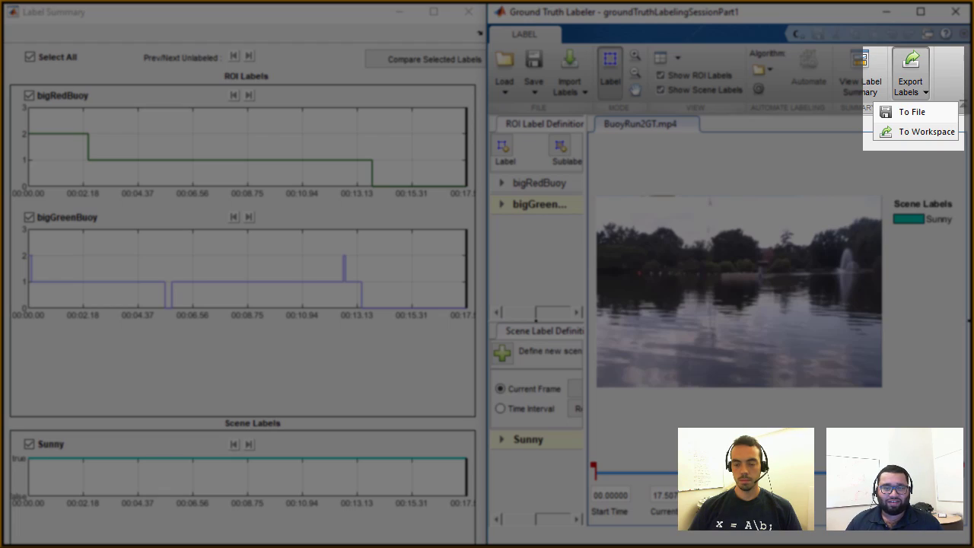
{"action": "left_click", "coordinate": [926, 131]}
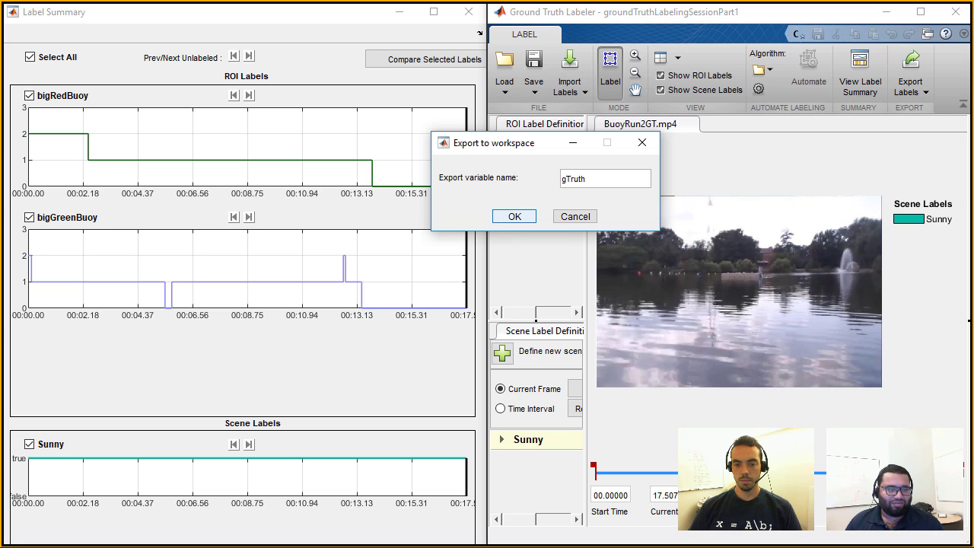
{"action": "left_click", "coordinate": [514, 216]}
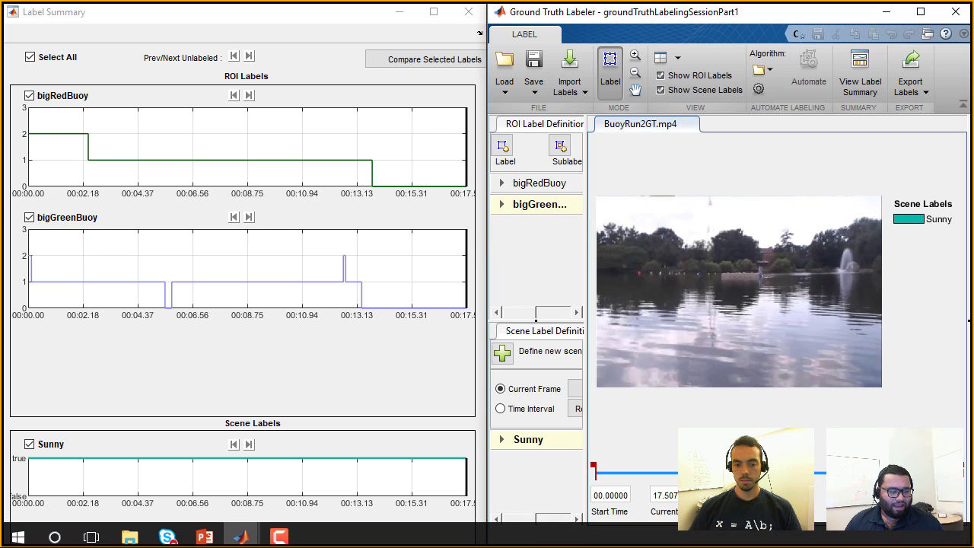
Switch to MATLAB, widen the workspace variable list, and open gTruth in a maximized Variables window.
{"action": "mouse_move", "coordinate": [241, 537]}
{"action": "left_click", "coordinate": [76, 480]}
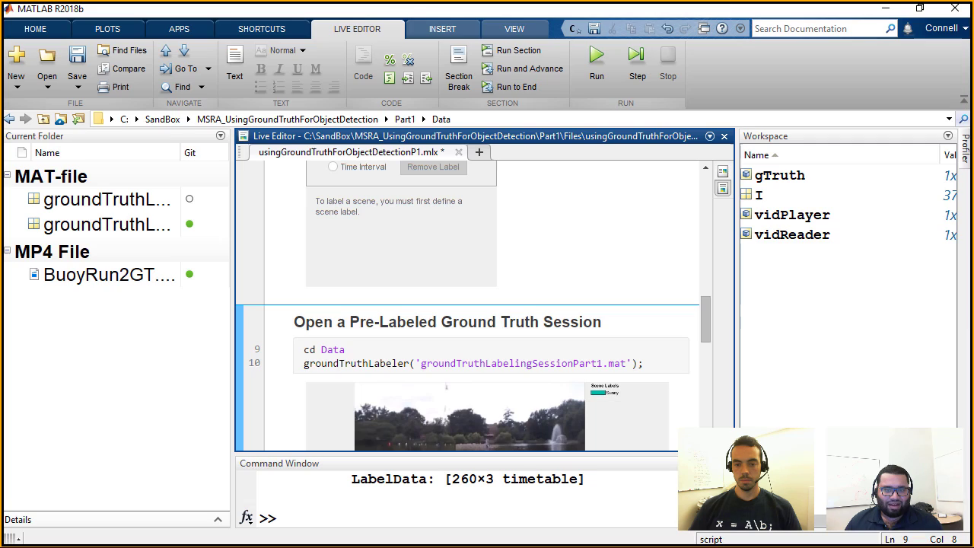
{"action": "left_click_drag", "start_coordinate": [736, 289], "coordinate": [630, 289]}
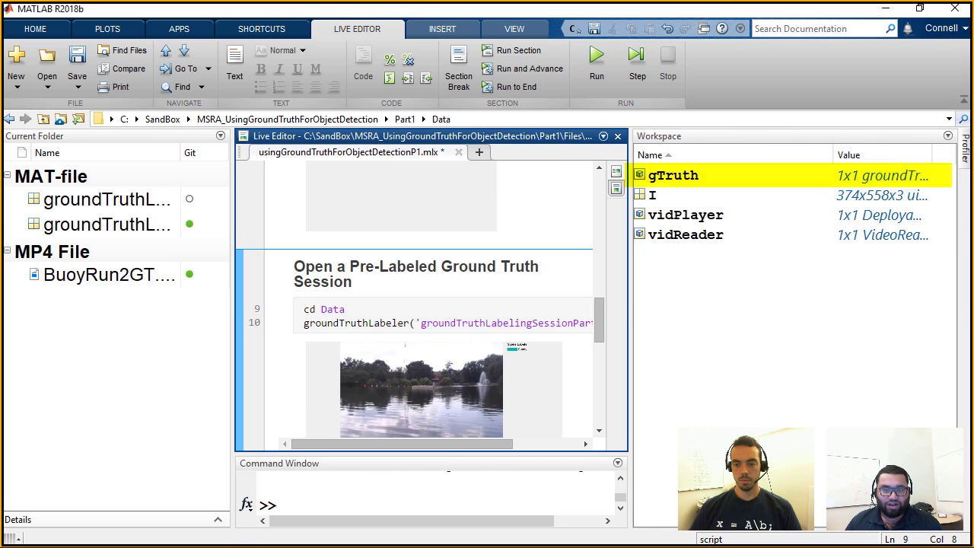
{"action": "left_click", "coordinate": [882, 175]}
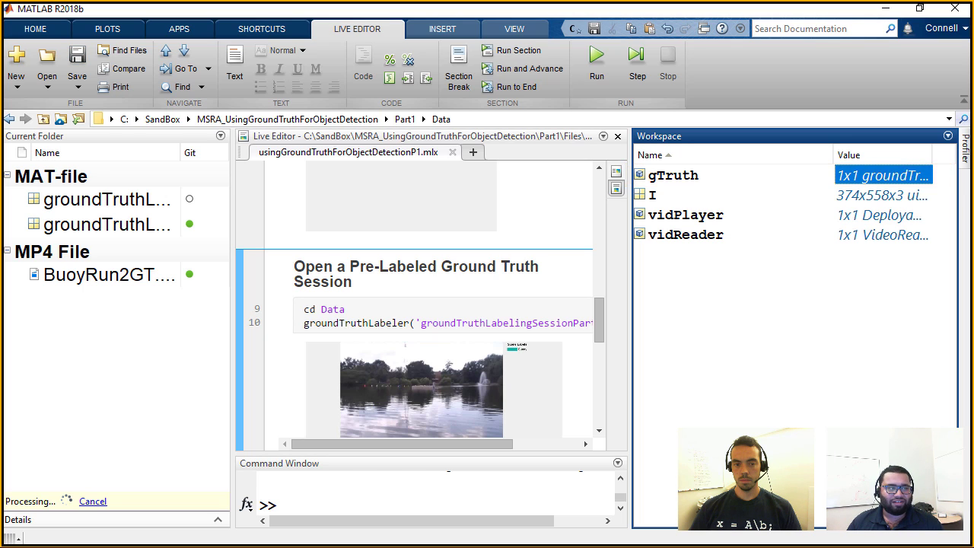
{"action": "double_click", "coordinate": [763, 175]}
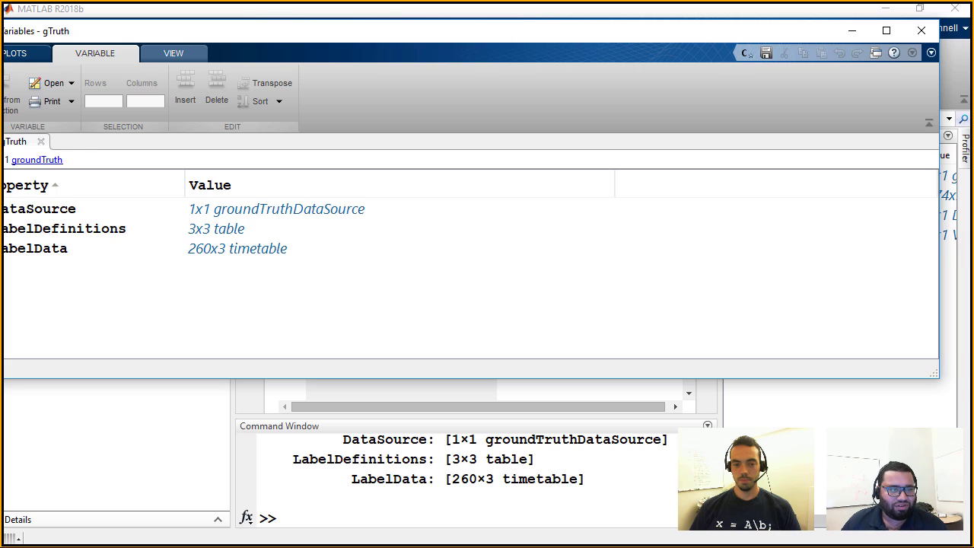
{"action": "left_click_drag", "start_coordinate": [440, 35], "coordinate": [461, 15]}
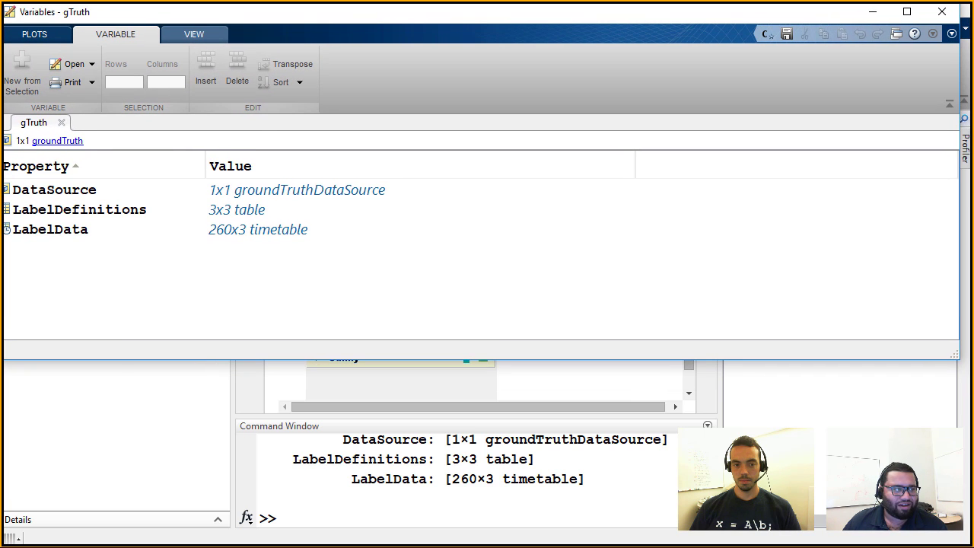
{"action": "double_click", "coordinate": [461, 14]}
Inspect the DataSource and LabelDefinitions properties of gTruth, widening the Name column to show the full label names.
{"action": "double_click", "coordinate": [298, 184]}
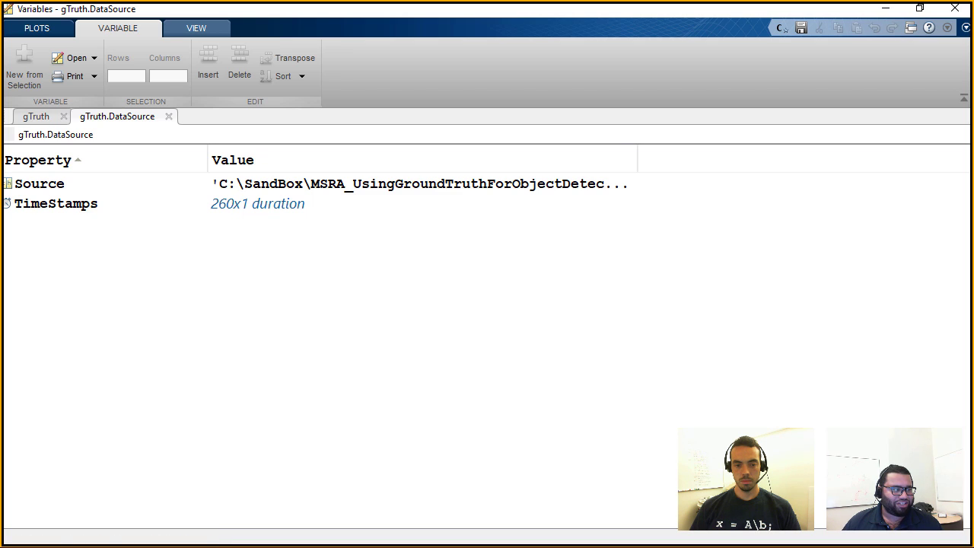
{"action": "left_click", "coordinate": [37, 116]}
{"action": "double_click", "coordinate": [242, 203]}
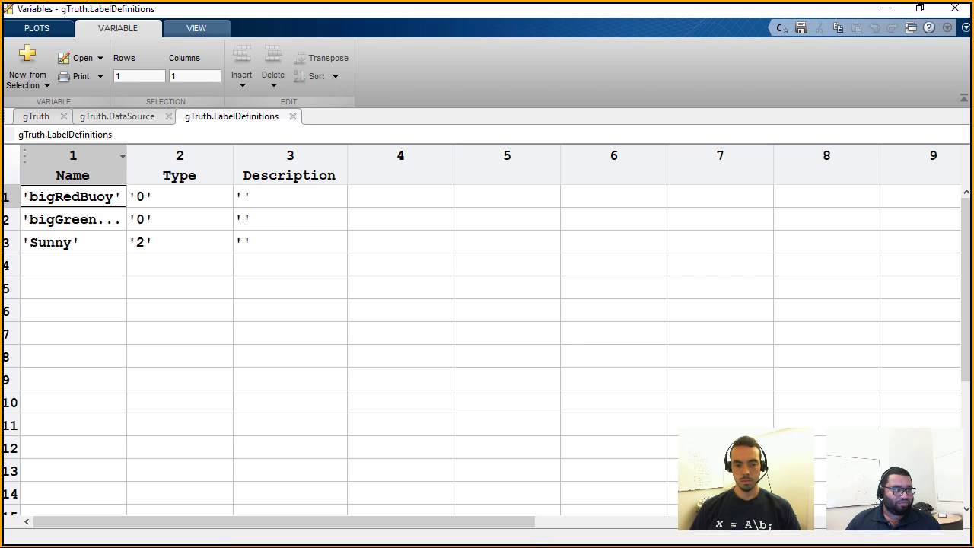
{"action": "left_click_drag", "start_coordinate": [126, 161], "coordinate": [174, 161]}
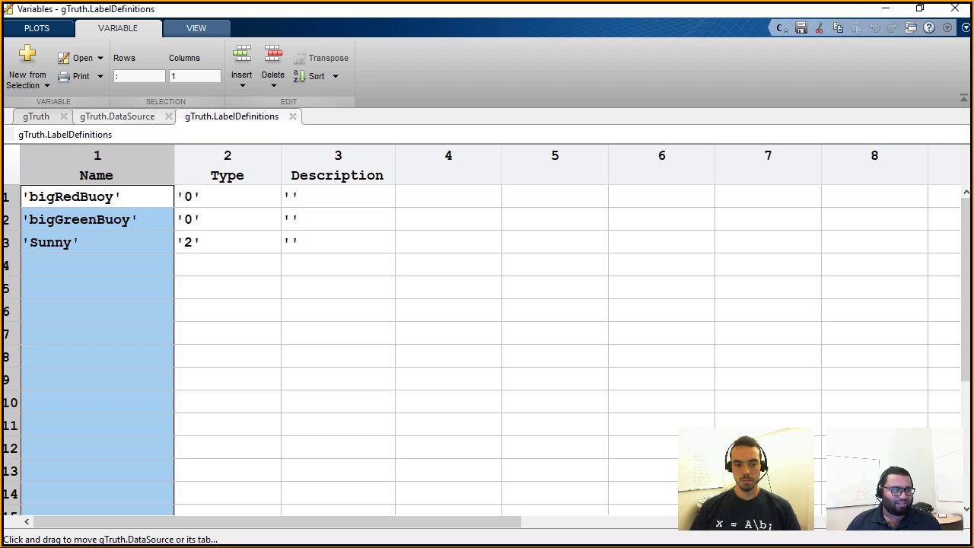
Open the LabelData timetable of gTruth and widen the bigRedBuoy and bigGreenBuoy columns to read the box coordinates.
{"action": "left_click", "coordinate": [36, 116]}
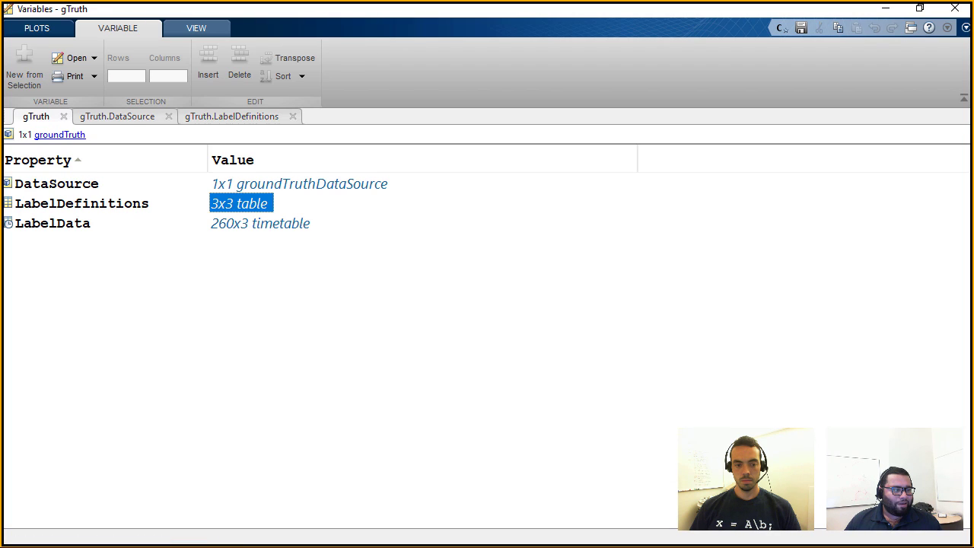
{"action": "double_click", "coordinate": [261, 224]}
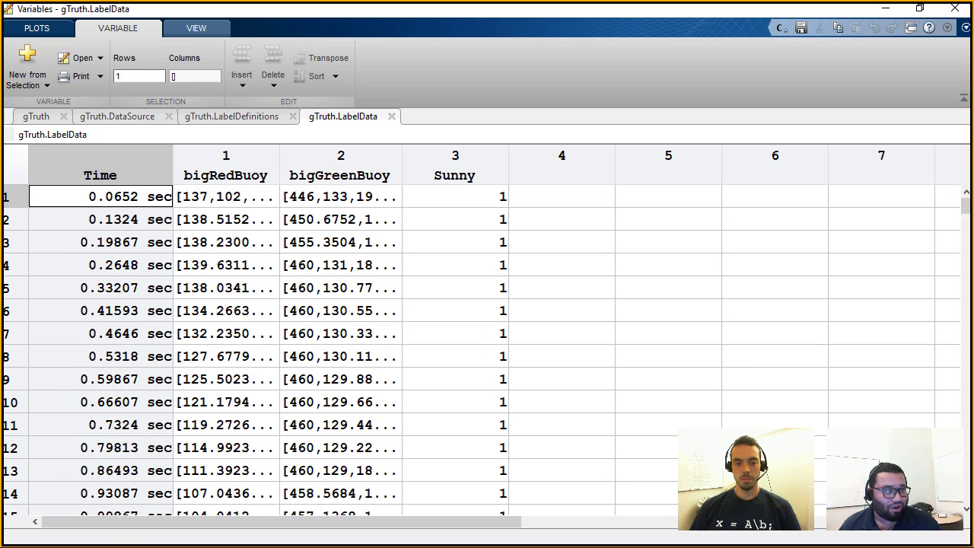
{"action": "left_click", "coordinate": [396, 155]}
{"action": "left_click_drag", "start_coordinate": [279, 156], "coordinate": [545, 155]}
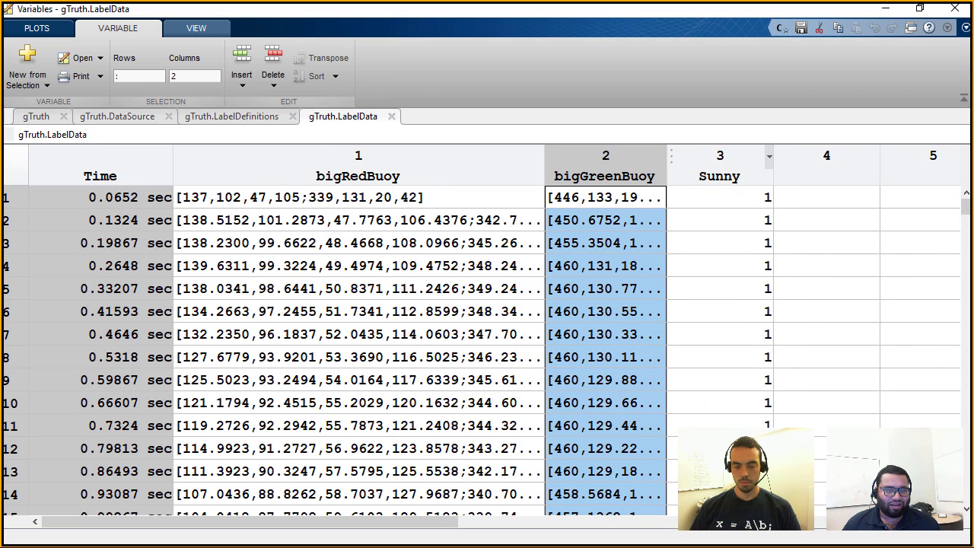
{"action": "left_click_drag", "start_coordinate": [670, 155], "coordinate": [817, 155]}
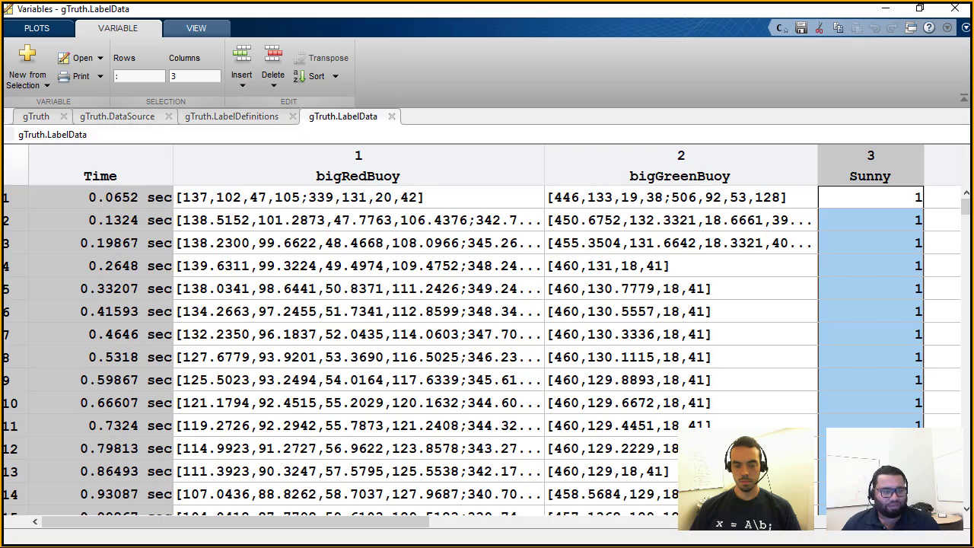
Look through the LabelData rows to see how the buoy boxes change over time, and minimize the Variables window.
{"action": "scroll", "coordinate": [487, 349], "scroll_direction": "down", "scroll_amount": 5}
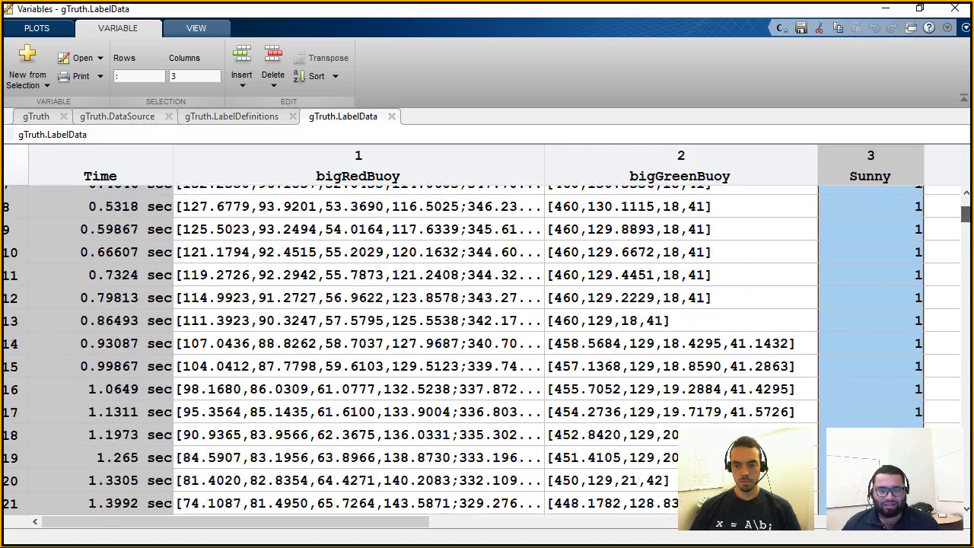
{"action": "scroll", "coordinate": [487, 350], "scroll_direction": "down", "scroll_amount": 4}
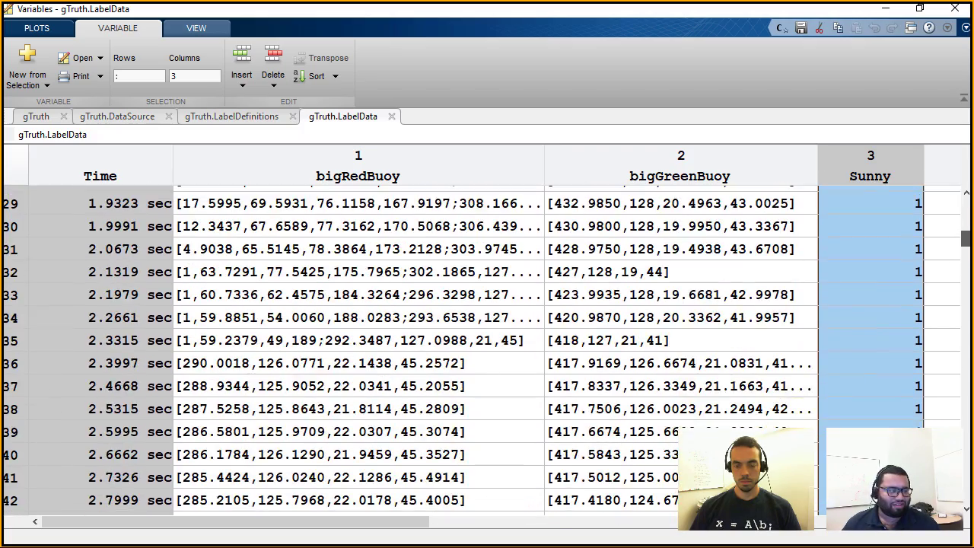
{"action": "scroll", "coordinate": [487, 350], "scroll_direction": "down", "scroll_amount": 4}
{"action": "scroll", "coordinate": [486, 350], "scroll_direction": "up", "scroll_amount": 13}
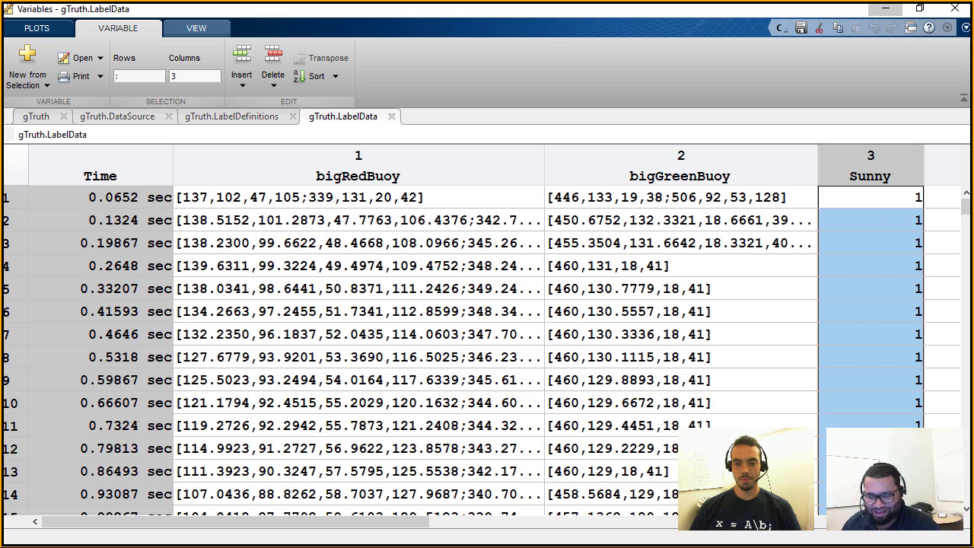
{"action": "left_click", "coordinate": [885, 9]}
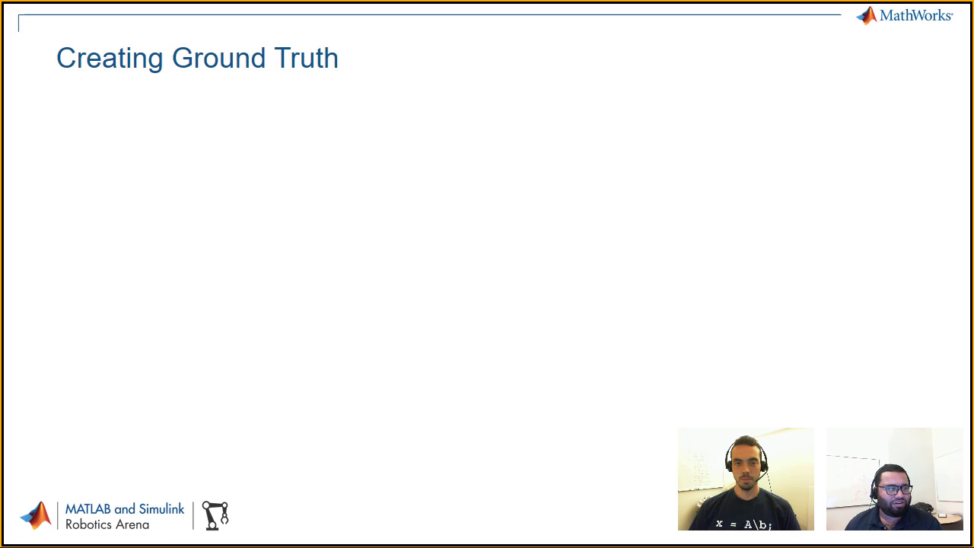
{"action": "key", "text": "Right"}
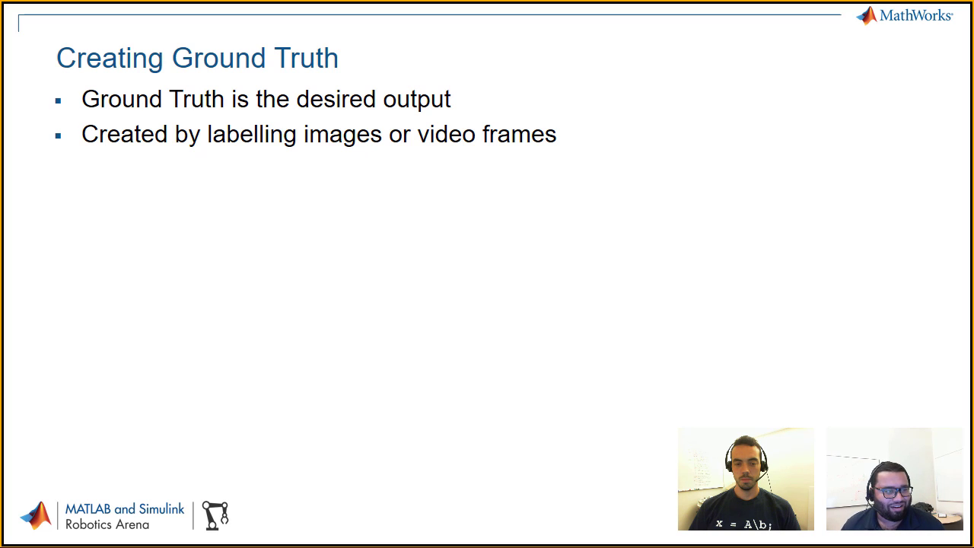
{"action": "key", "text": "Right"}
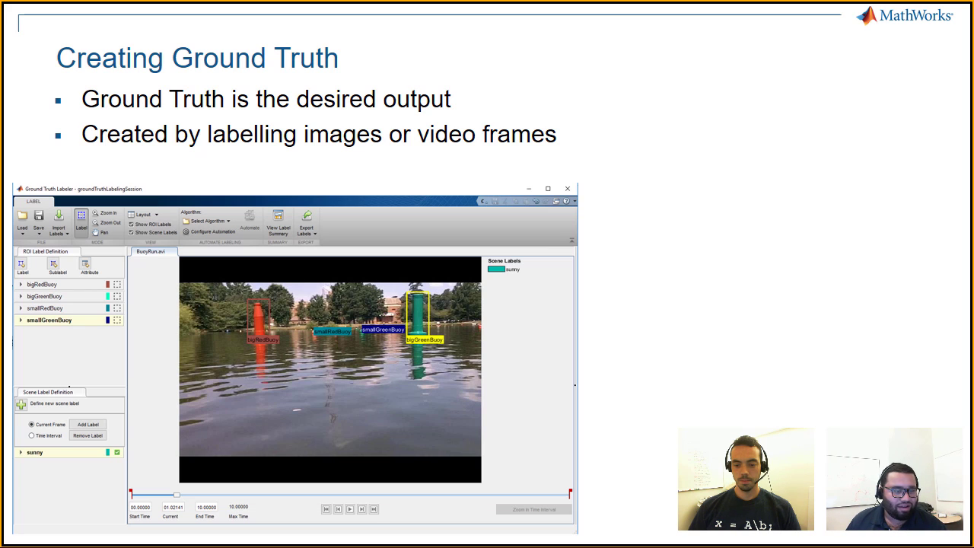
{"action": "key", "text": "Right"}
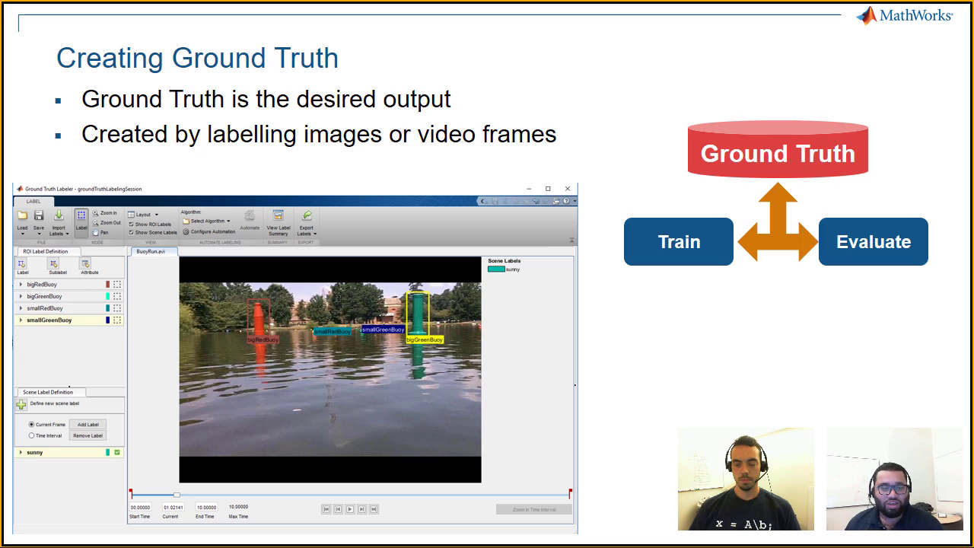